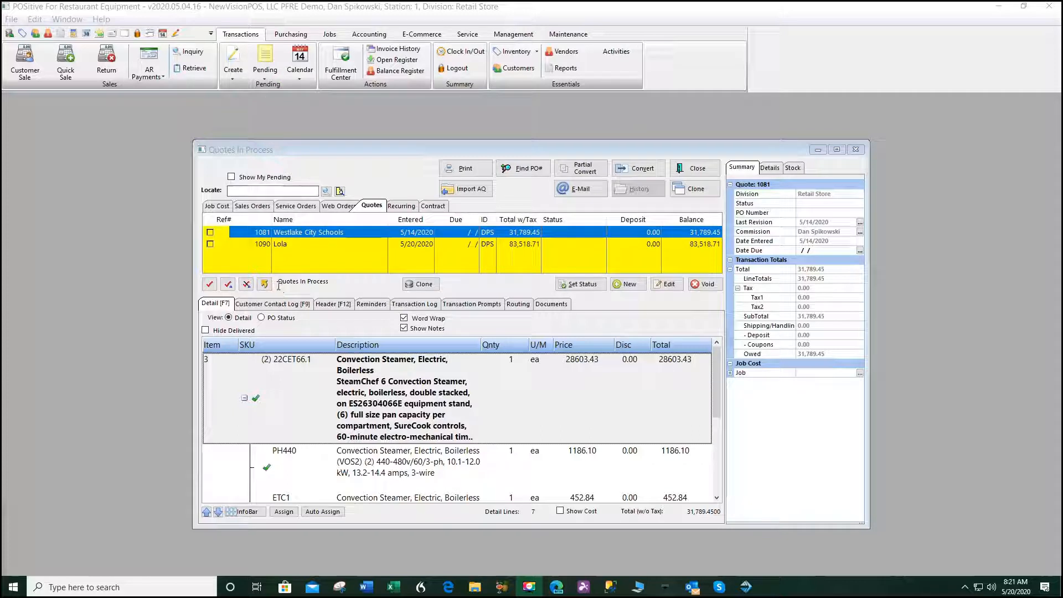
# Step: Convert the Lola quote to a Job Cost transaction
pyautogui.click(287, 246)
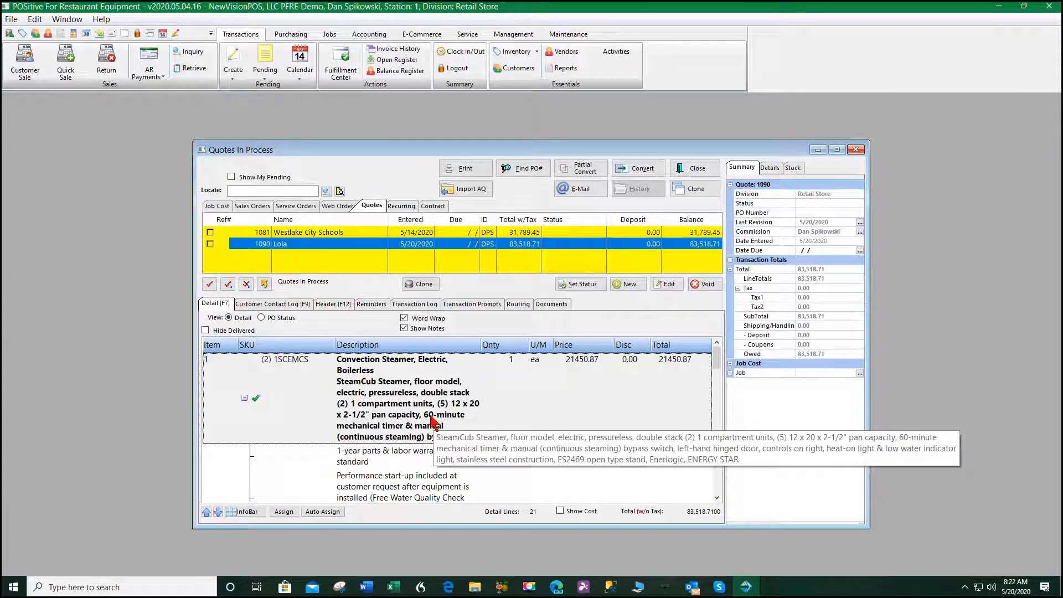
pyautogui.click(643, 171)
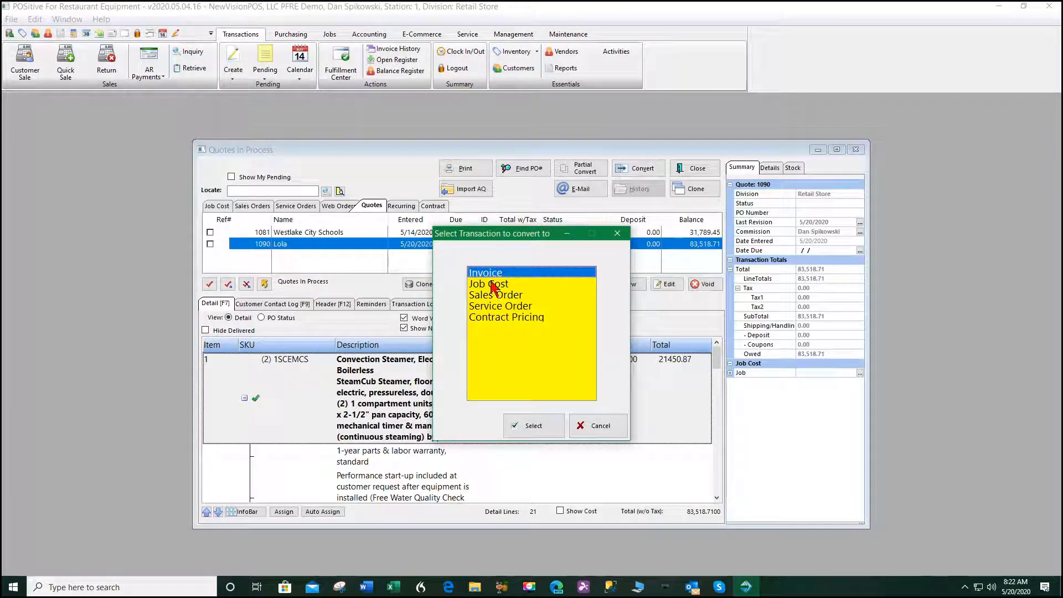
pyautogui.click(492, 285)
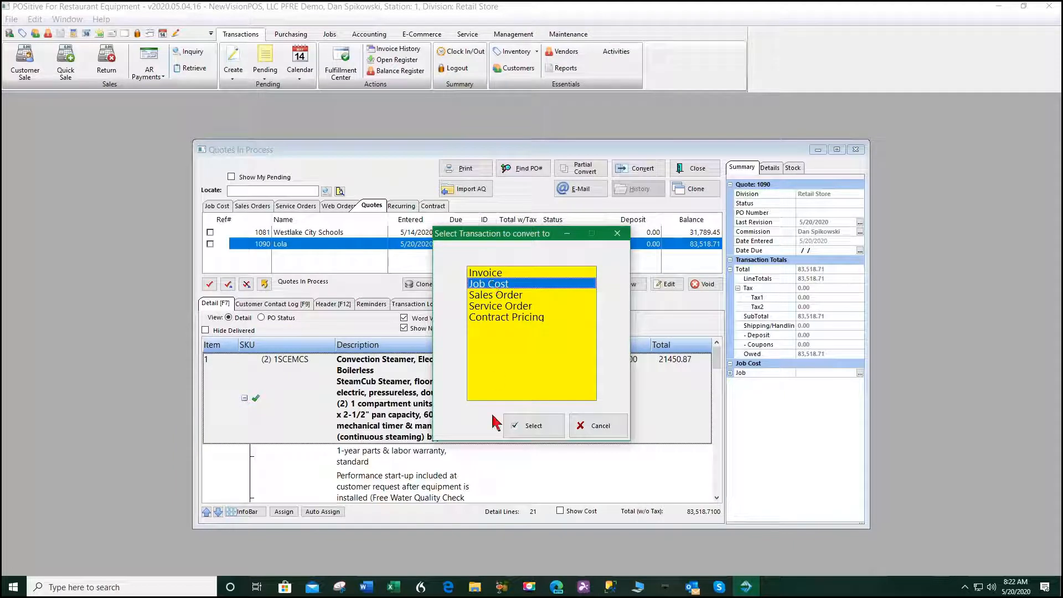
pyautogui.click(534, 427)
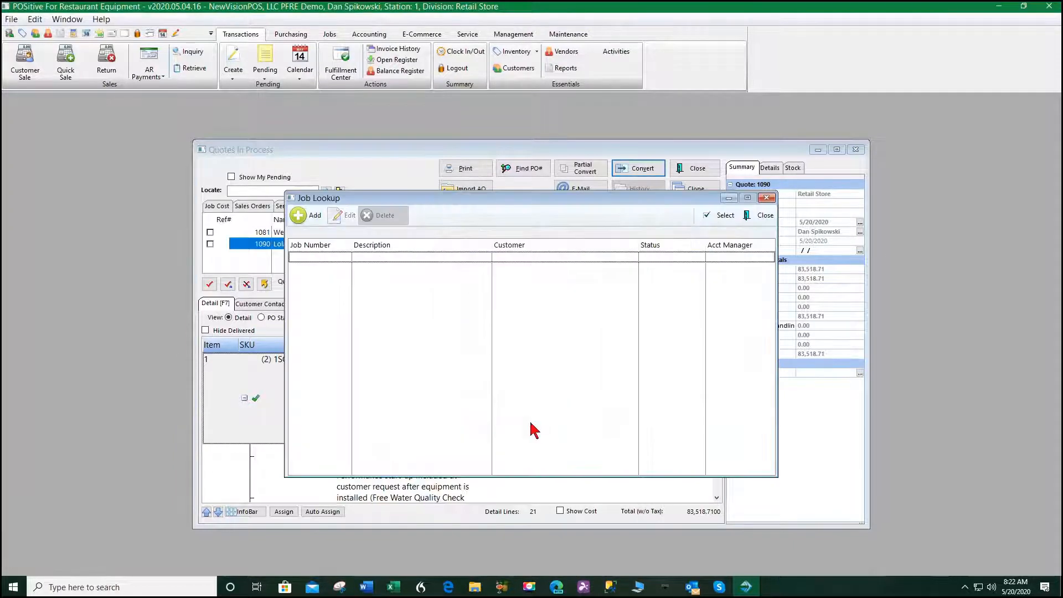
# Step: Add a job described as Remodel, assign the first listed employee as account manager, and select that job for the conversion
pyautogui.click(298, 216)
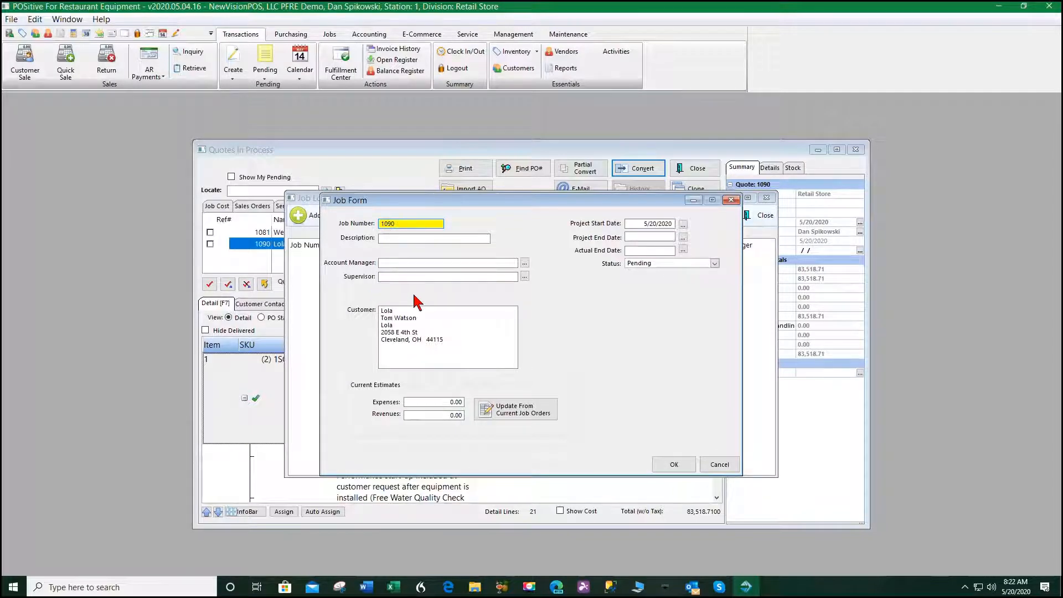
pyautogui.press('Tab')
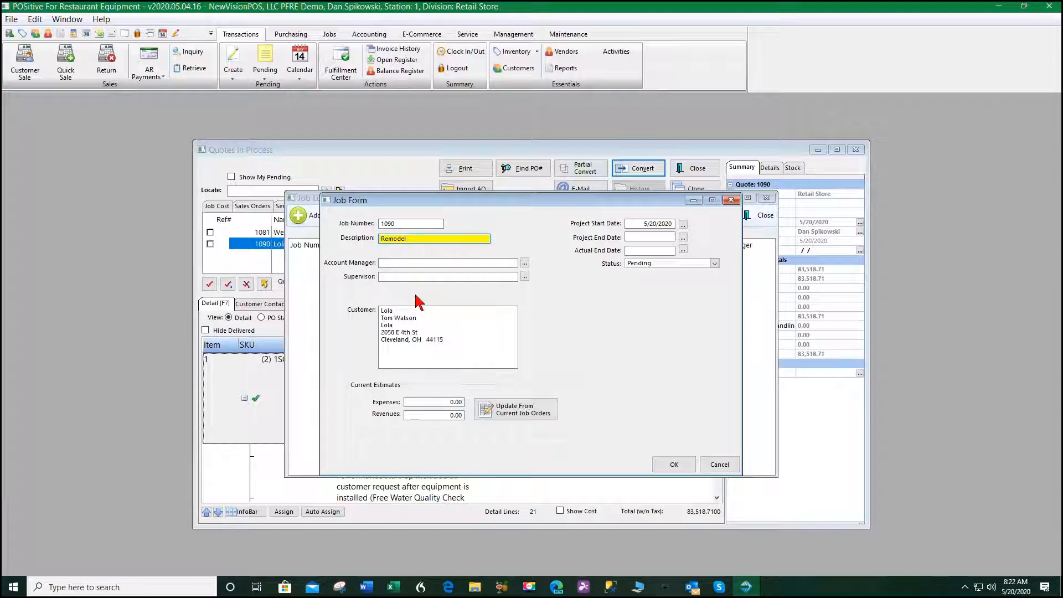
pyautogui.click(524, 263)
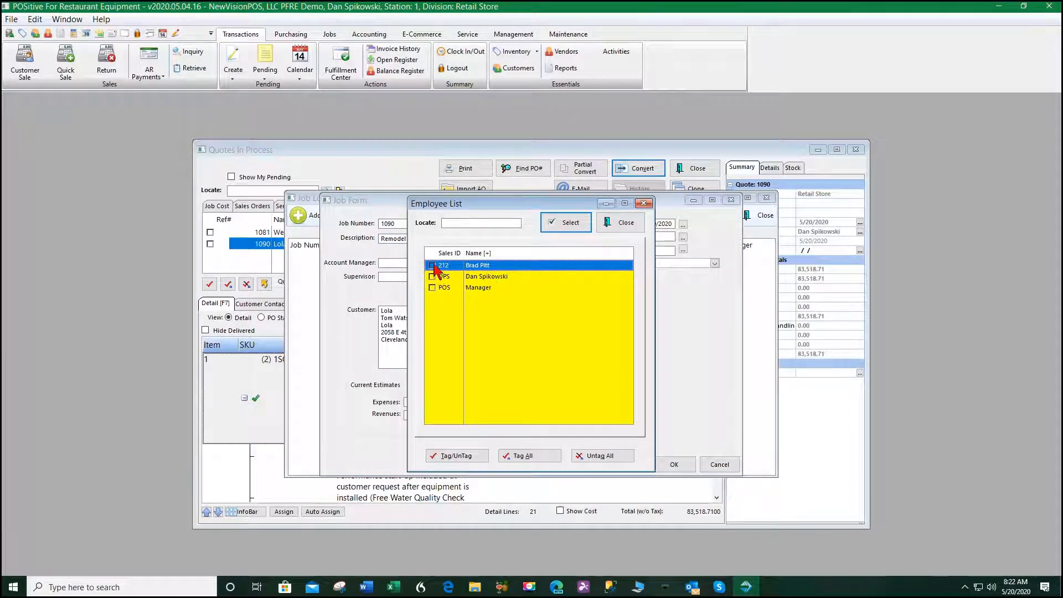
pyautogui.click(570, 222)
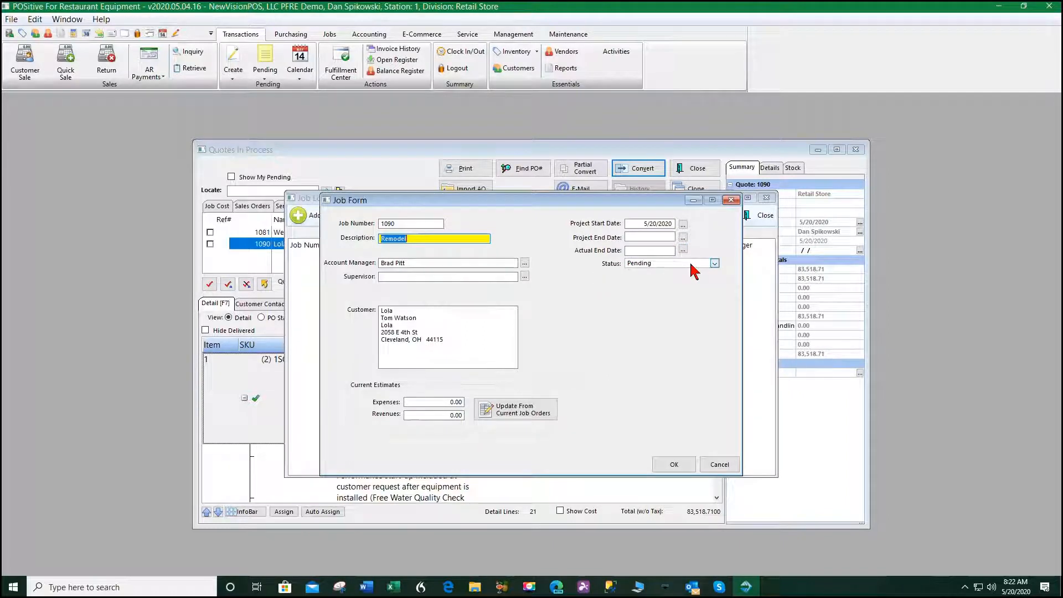
pyautogui.click(674, 466)
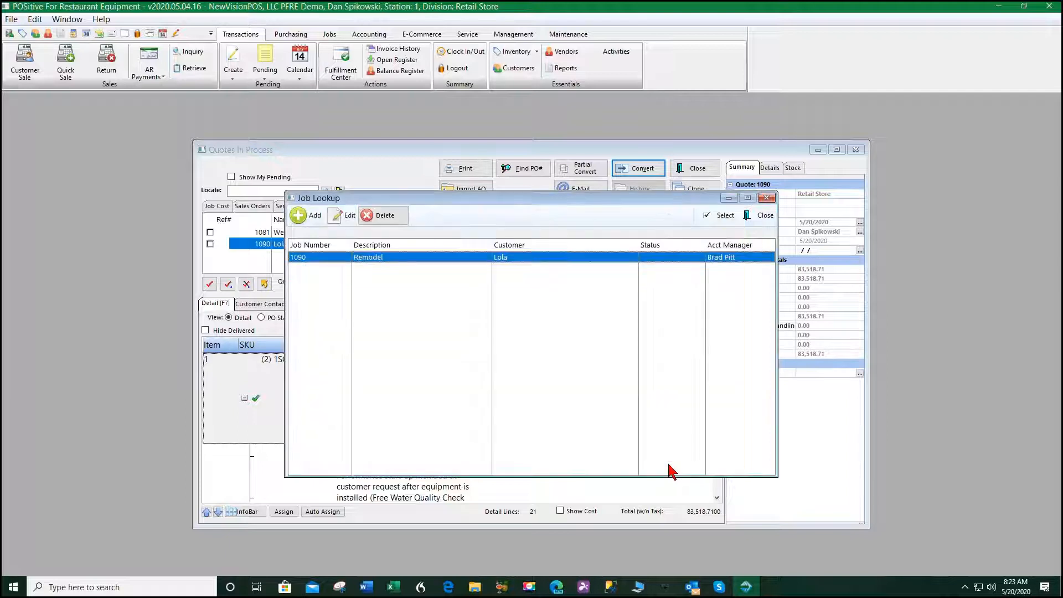
pyautogui.click(717, 215)
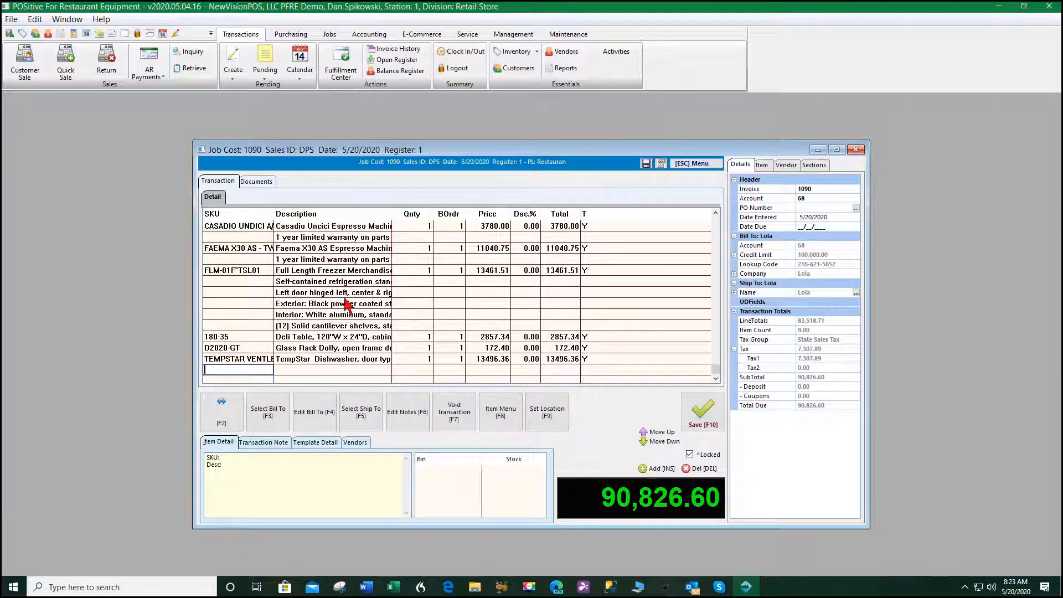
# Step: Save the job cost order with the customer's purchase order number and the listed authorized buyer
pyautogui.click(703, 418)
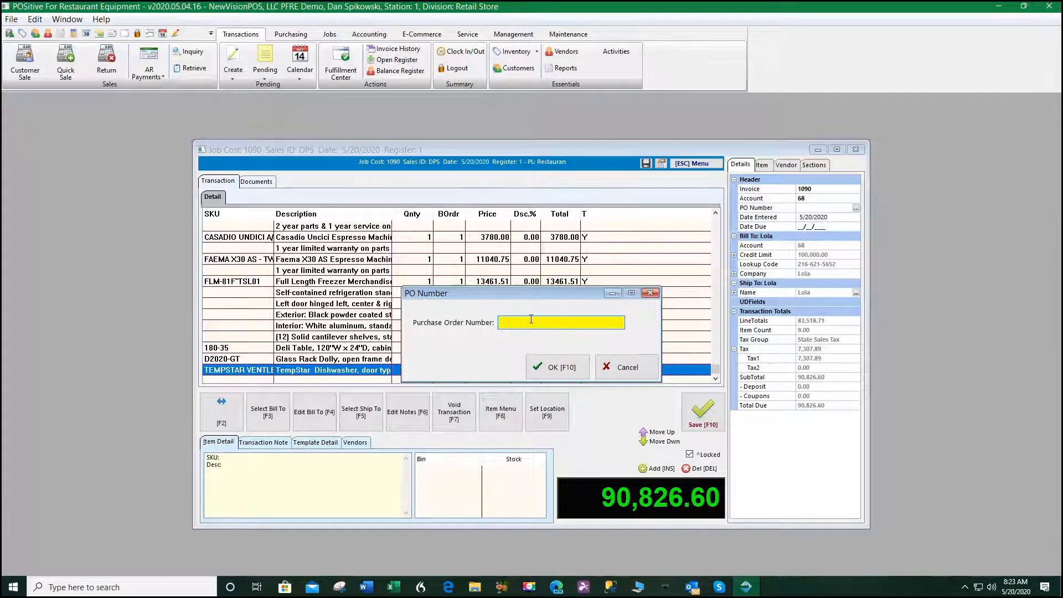
pyautogui.write('99857')
pyautogui.click(555, 370)
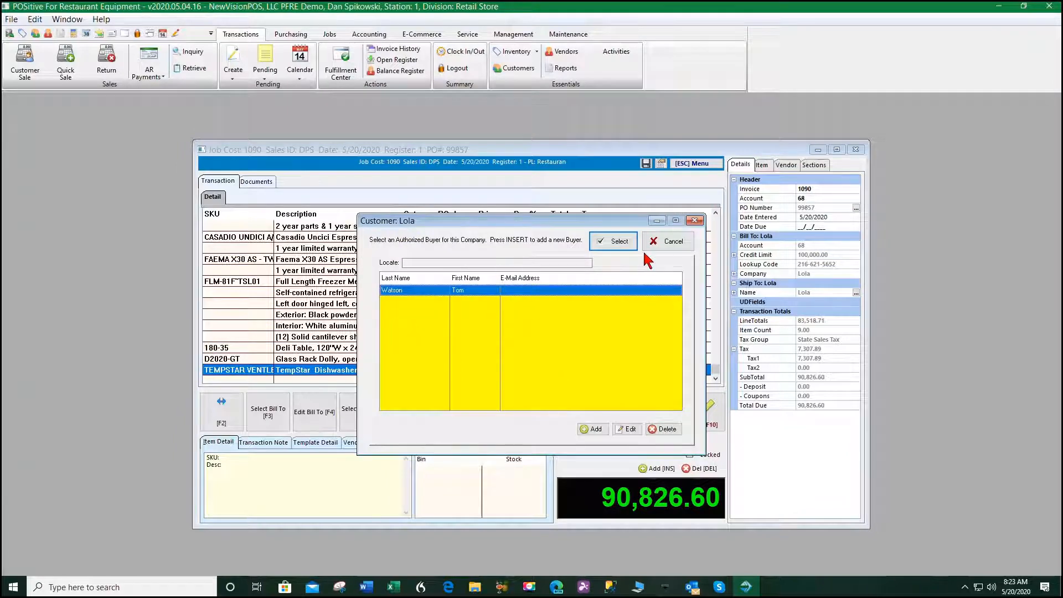
pyautogui.click(615, 241)
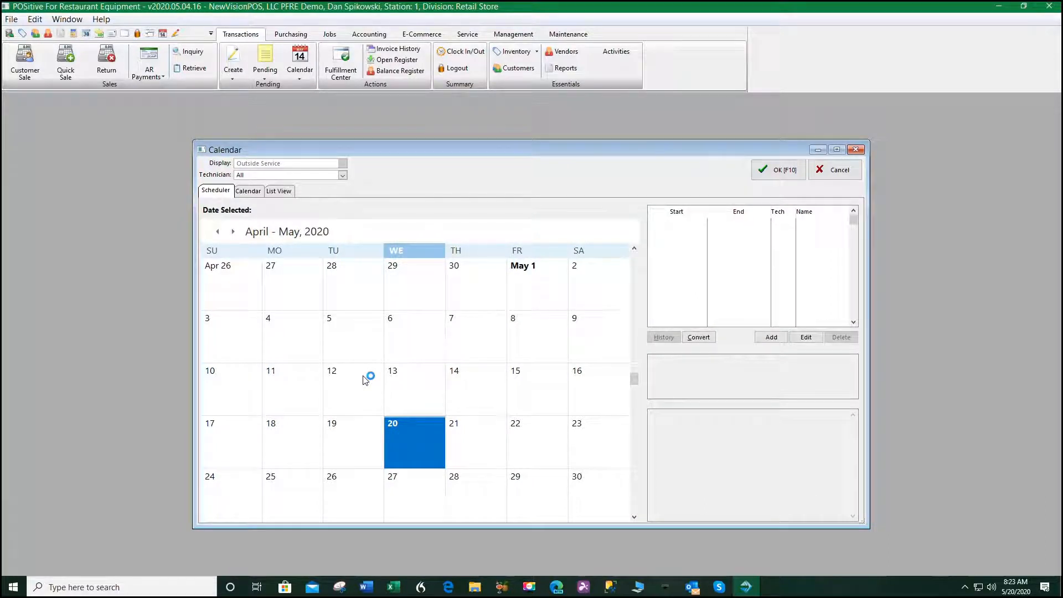
# Step: Set the order's due date to 5/25/2020 and decline applying a payment
pyautogui.click(283, 499)
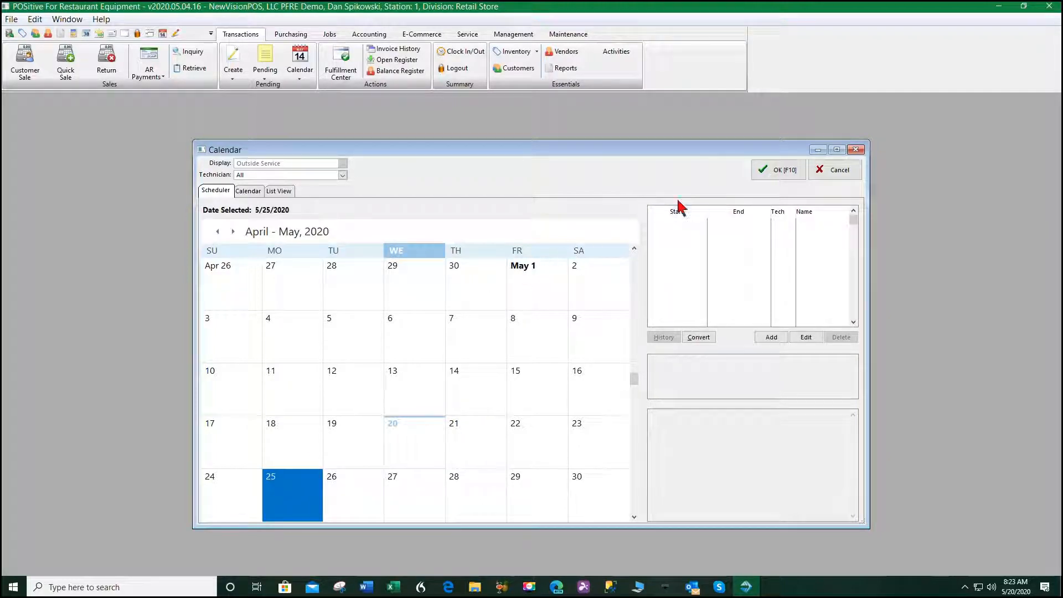
pyautogui.click(778, 170)
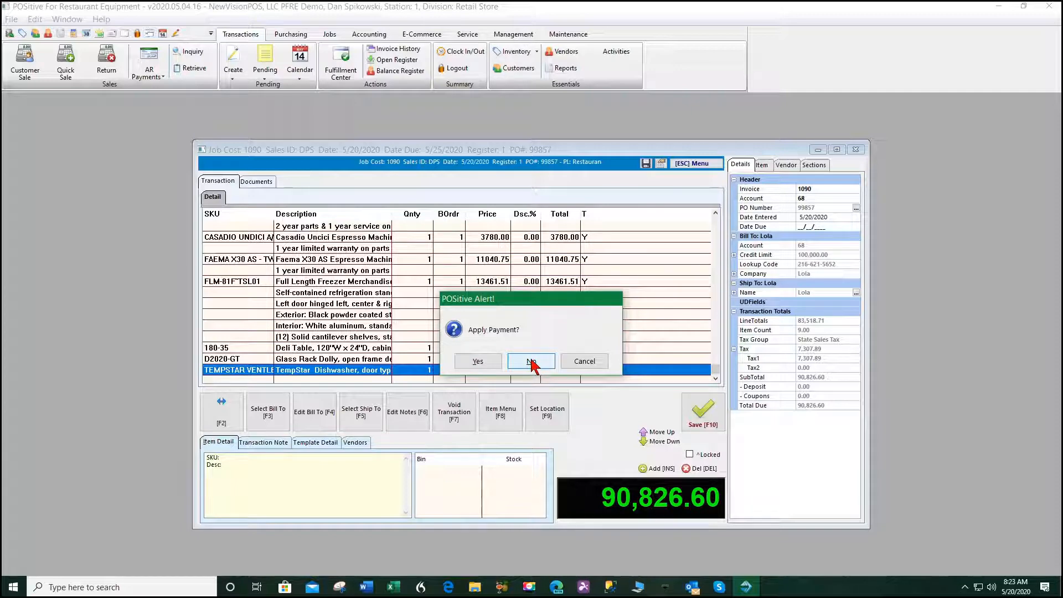
pyautogui.click(532, 363)
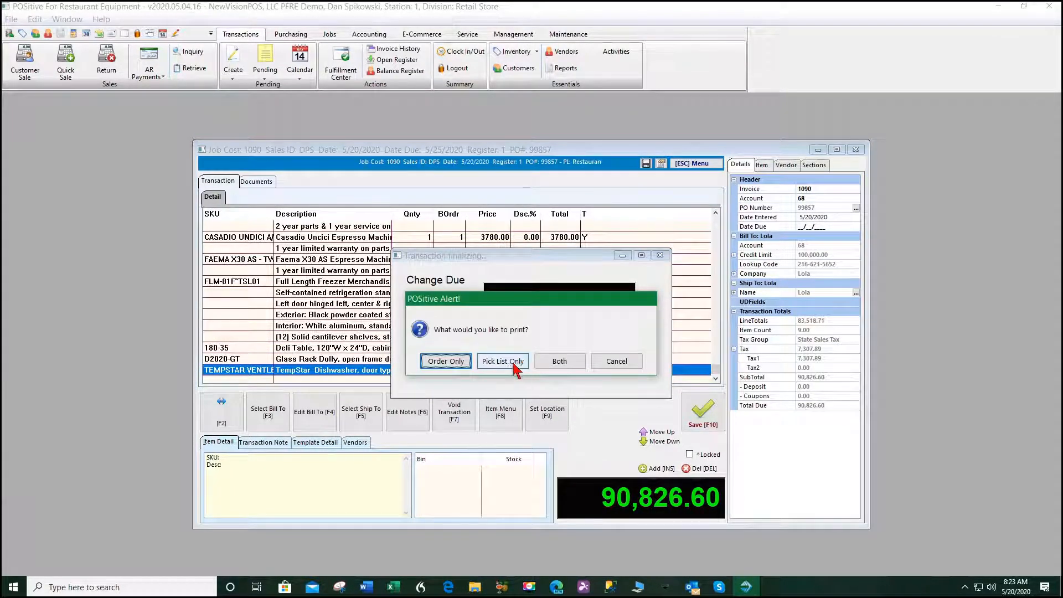
# Step: Print the order only, with costs shown
pyautogui.click(451, 366)
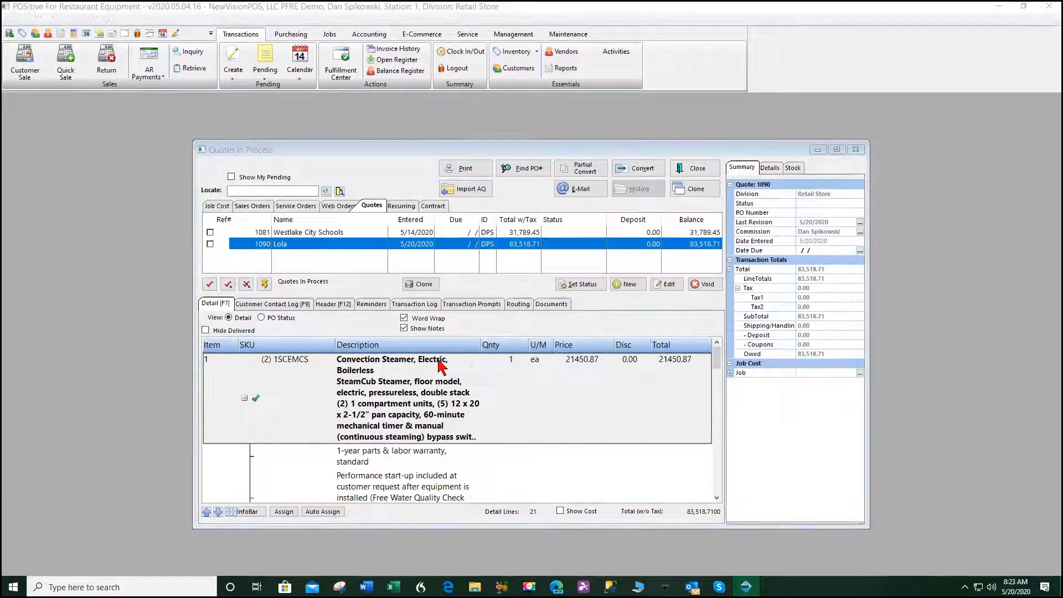
pyautogui.click(517, 395)
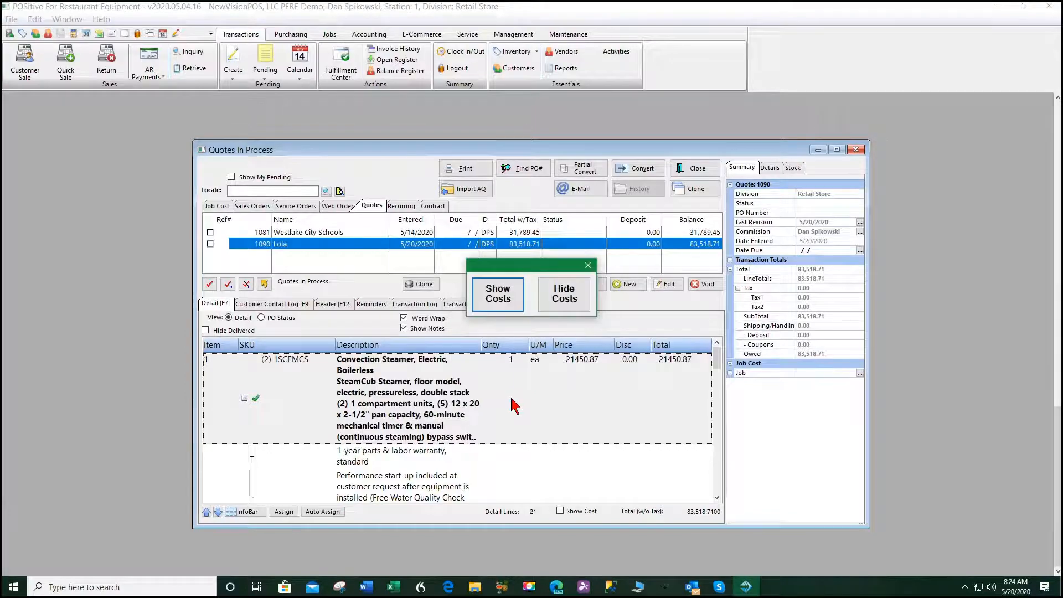
pyautogui.click(501, 296)
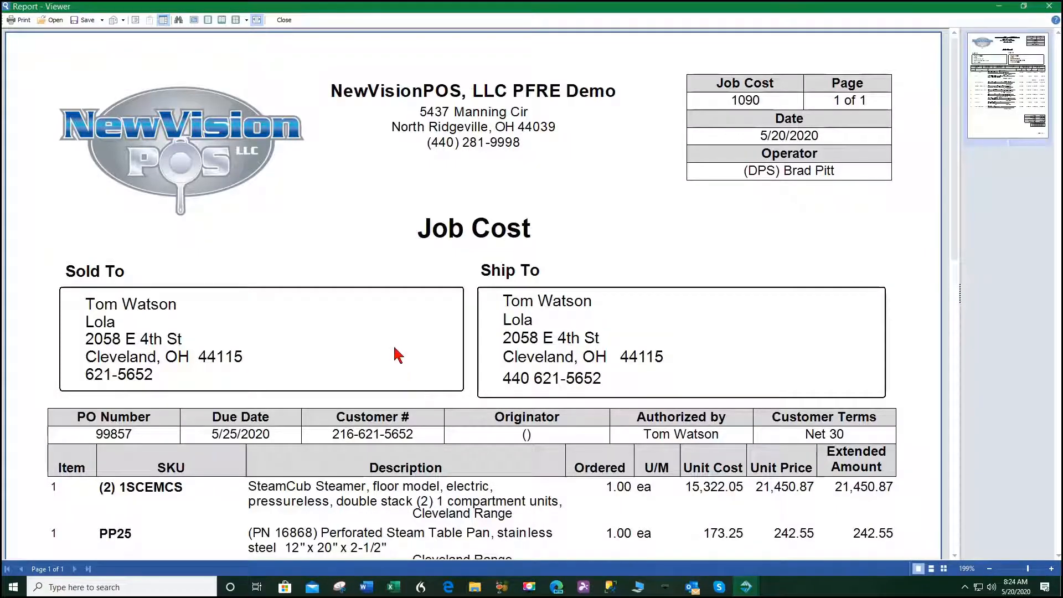
# Step: Review the line items, unit costs and totals in the job cost report, then close it and finalize the transaction
pyautogui.scroll(-4, 404, 348)
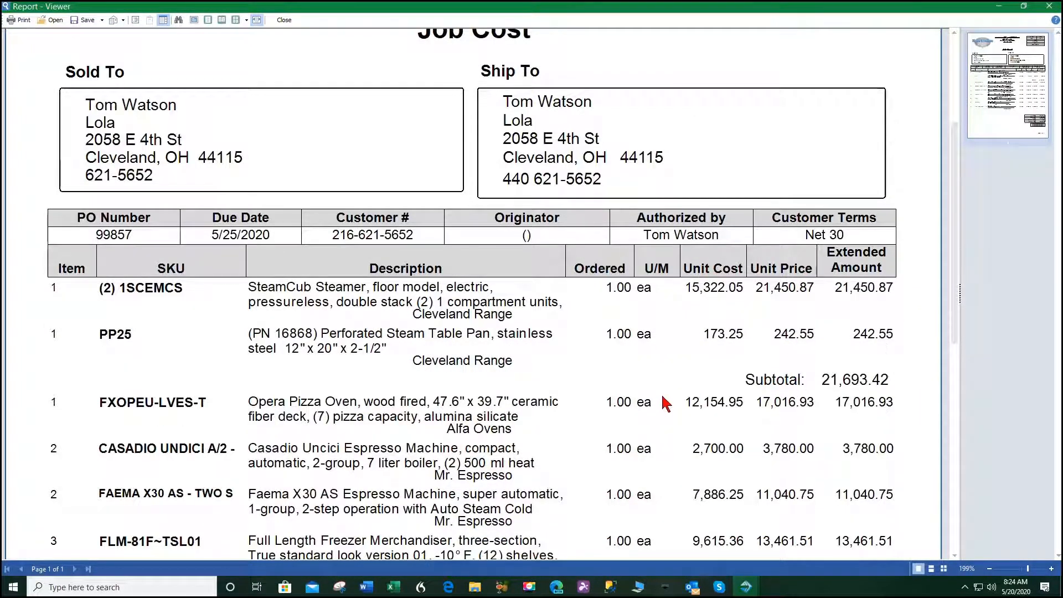
pyautogui.scroll(-3, 666, 402)
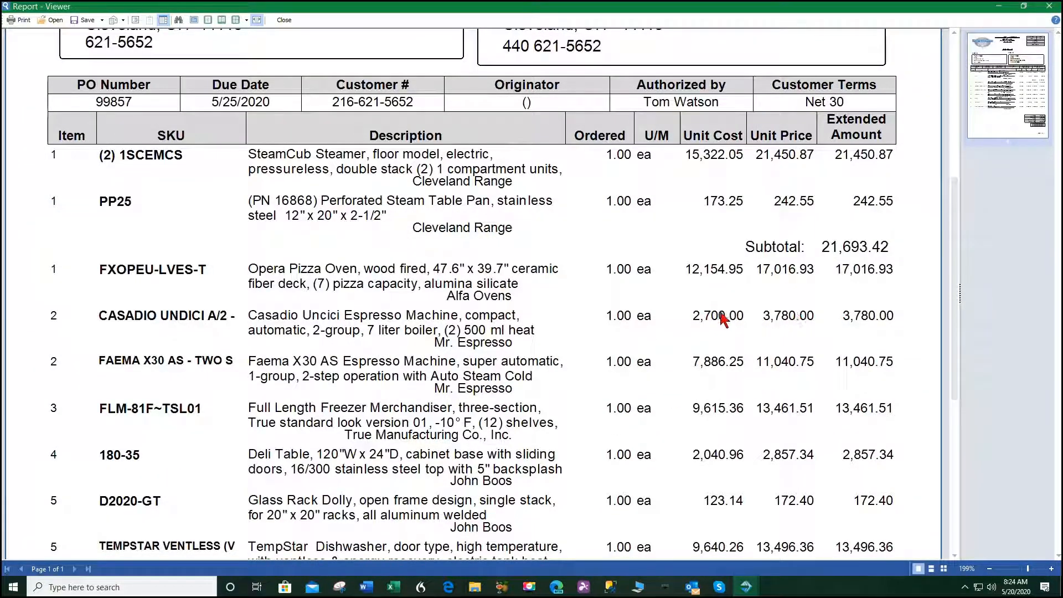
pyautogui.scroll(-3, 775, 365)
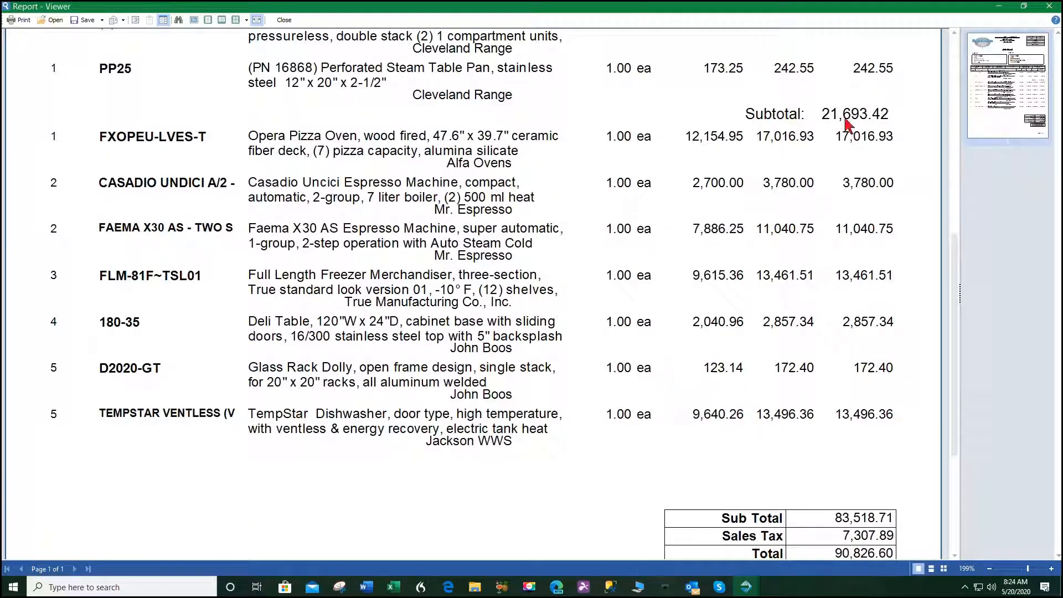
pyautogui.click(1054, 7)
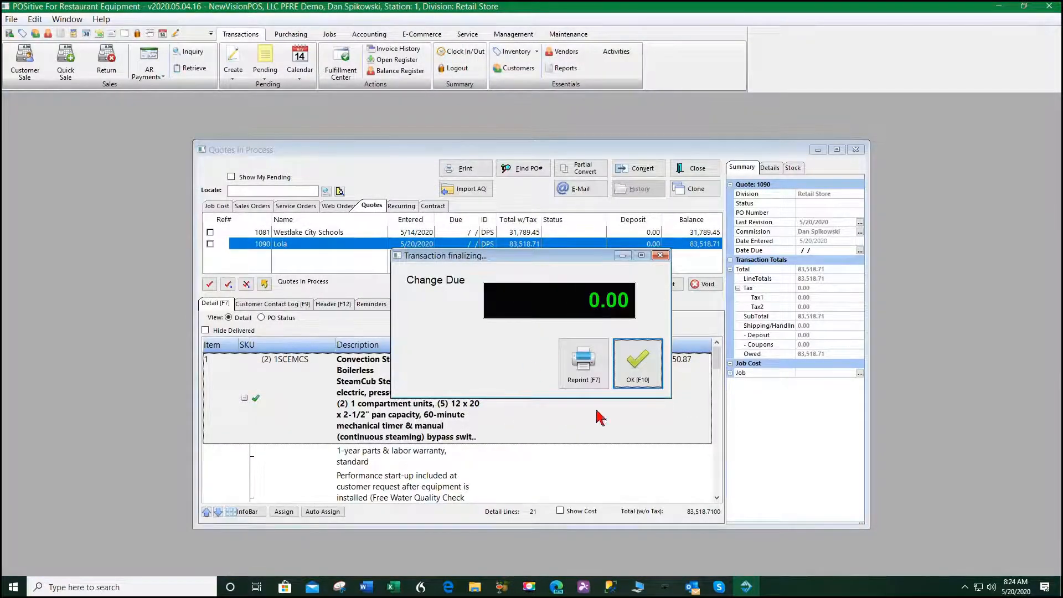
pyautogui.click(635, 361)
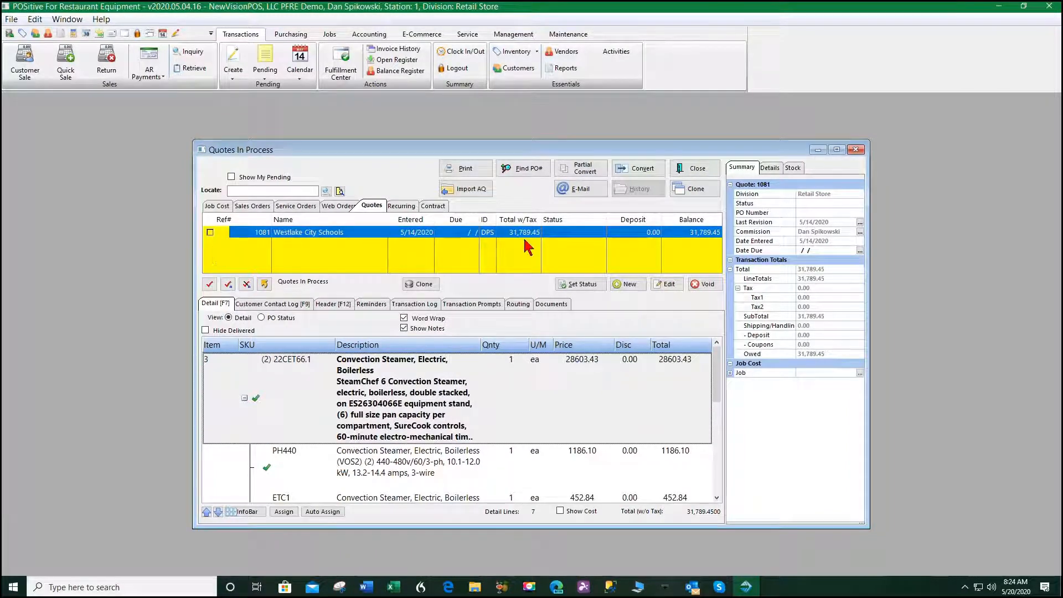
# Step: View the converted order among the pending job cost transactions and close the pending list
pyautogui.click(218, 205)
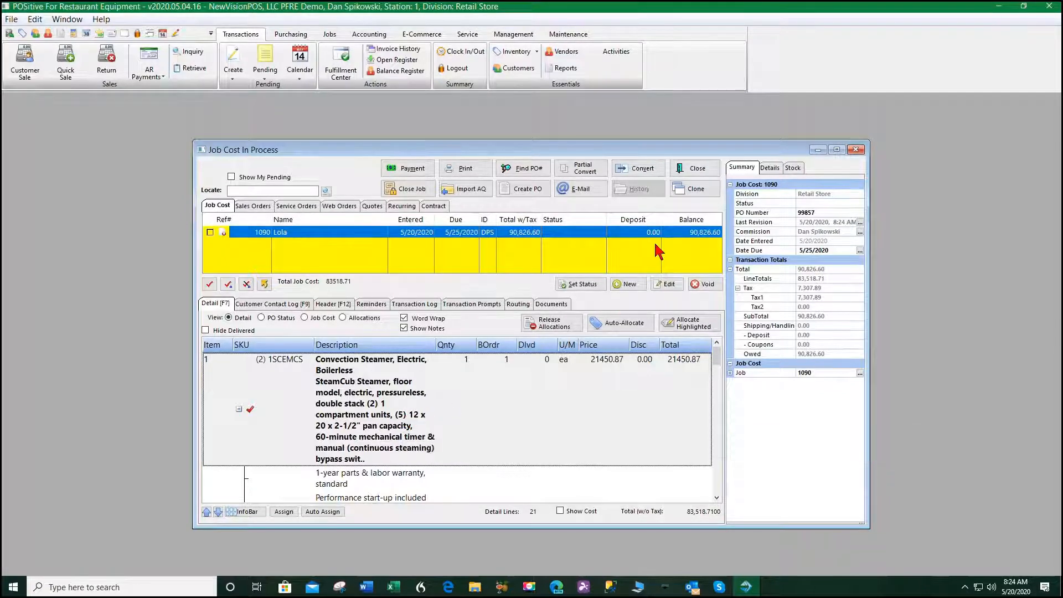
pyautogui.click(705, 170)
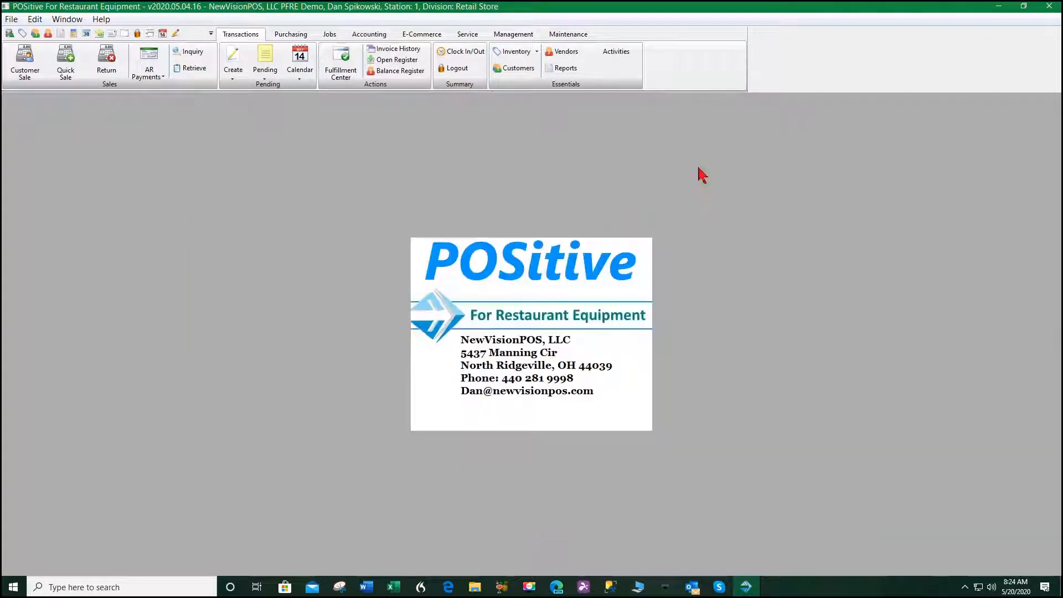
# Step: Open the Job Center and display the job orders of the pending Remodel job
pyautogui.click(330, 36)
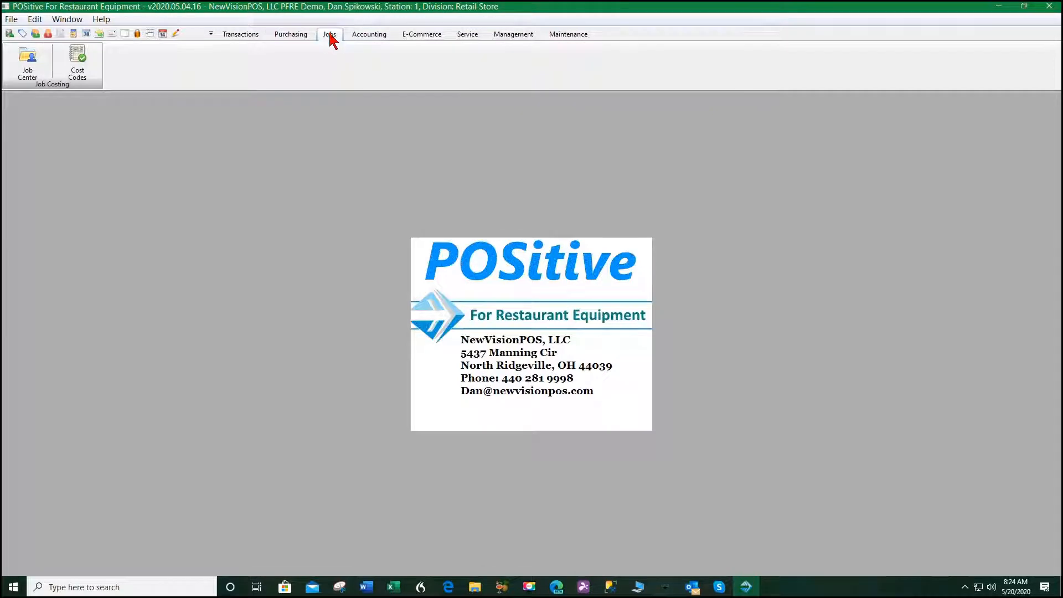
pyautogui.click(21, 68)
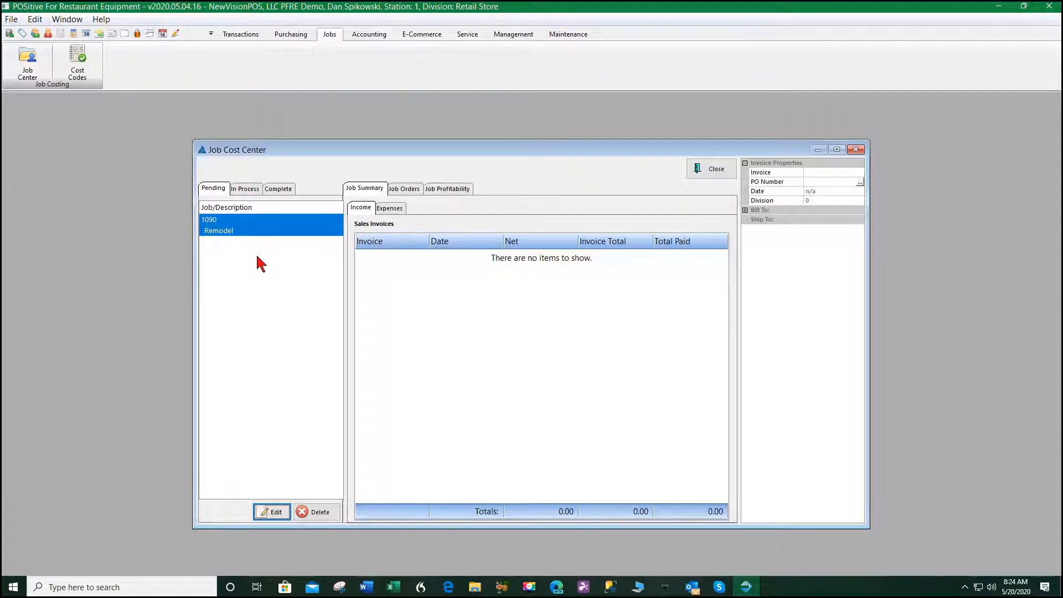
pyautogui.click(409, 189)
pyautogui.click(586, 414)
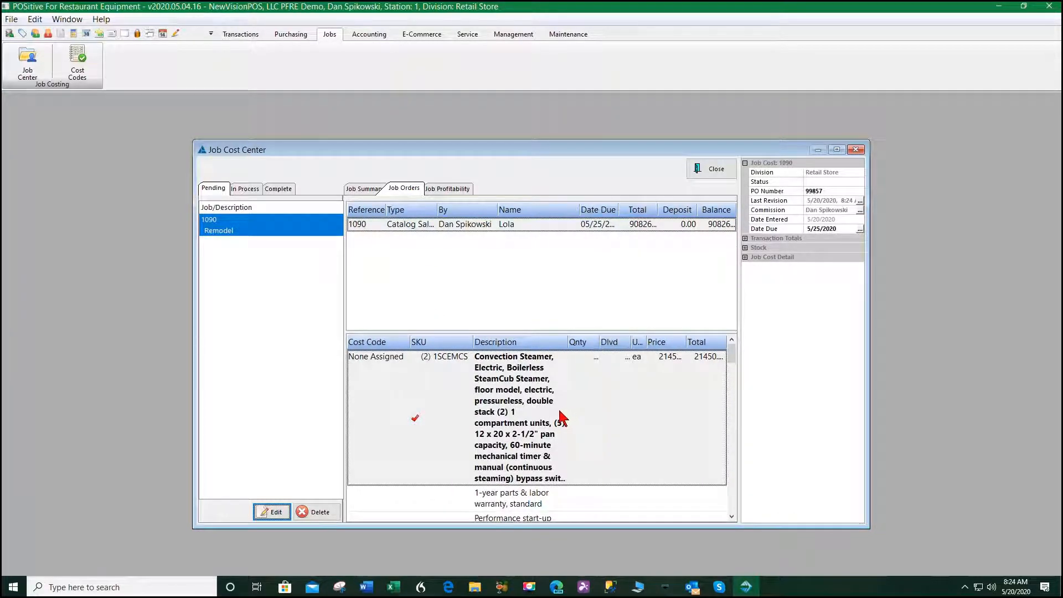
# Step: Assign the Equipment cost code to the (2) 1SCEMCS convection steamer line in the job order
pyautogui.click(520, 364)
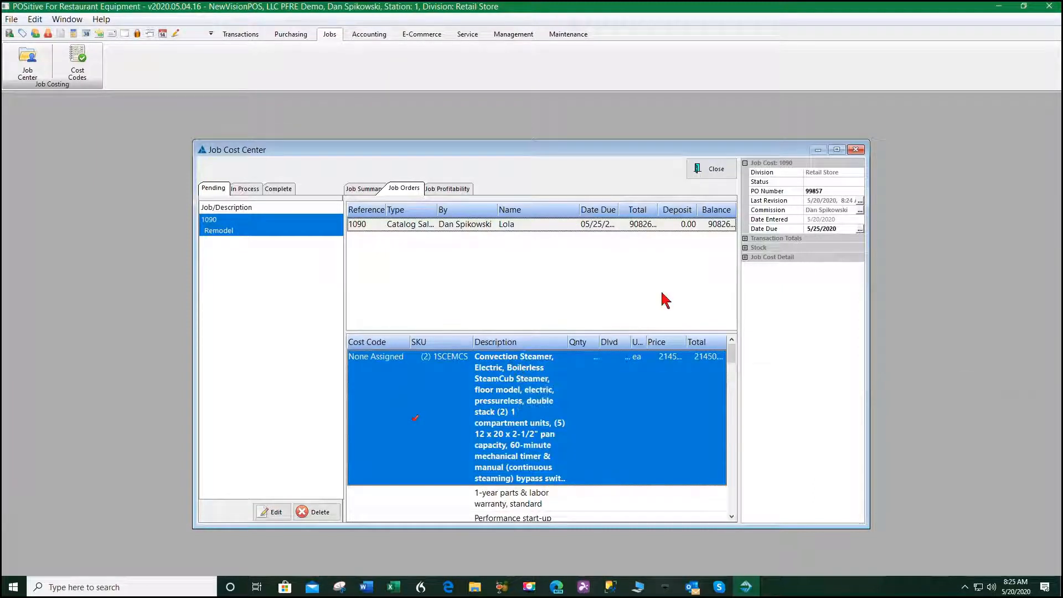
pyautogui.click(745, 257)
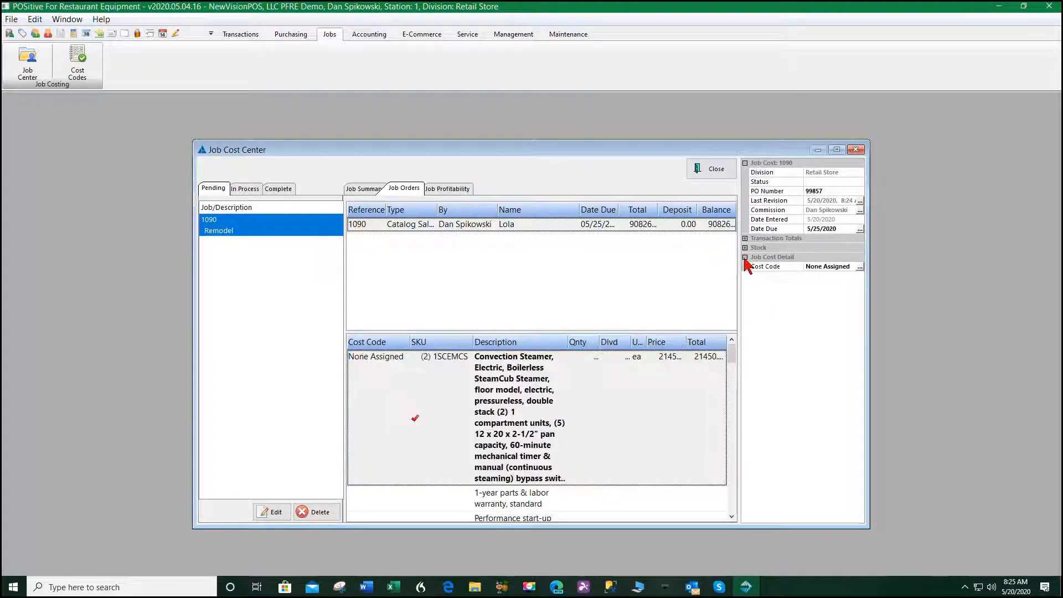
pyautogui.click(860, 267)
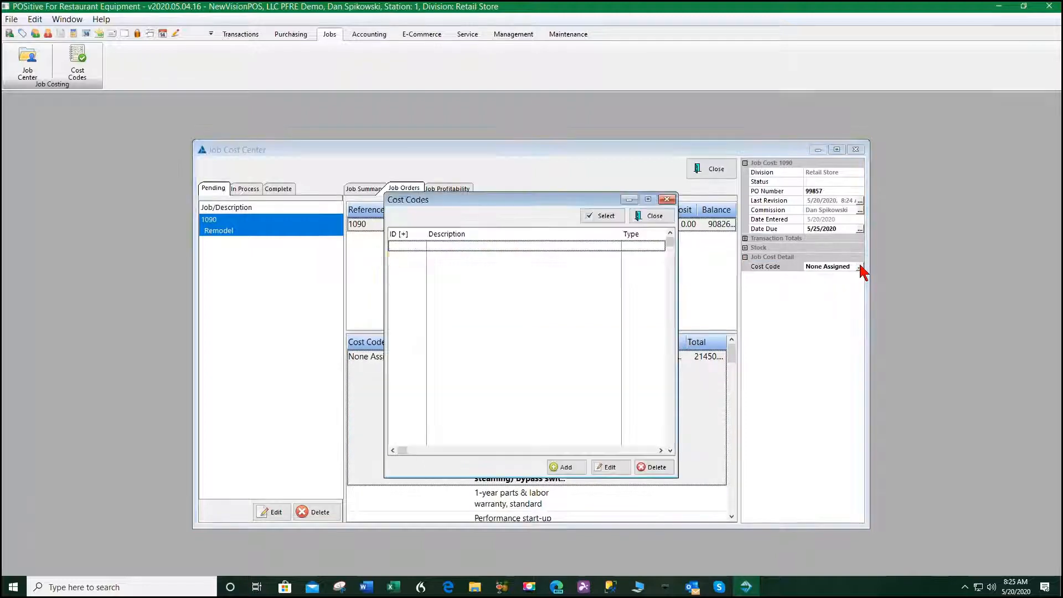
pyautogui.click(478, 259)
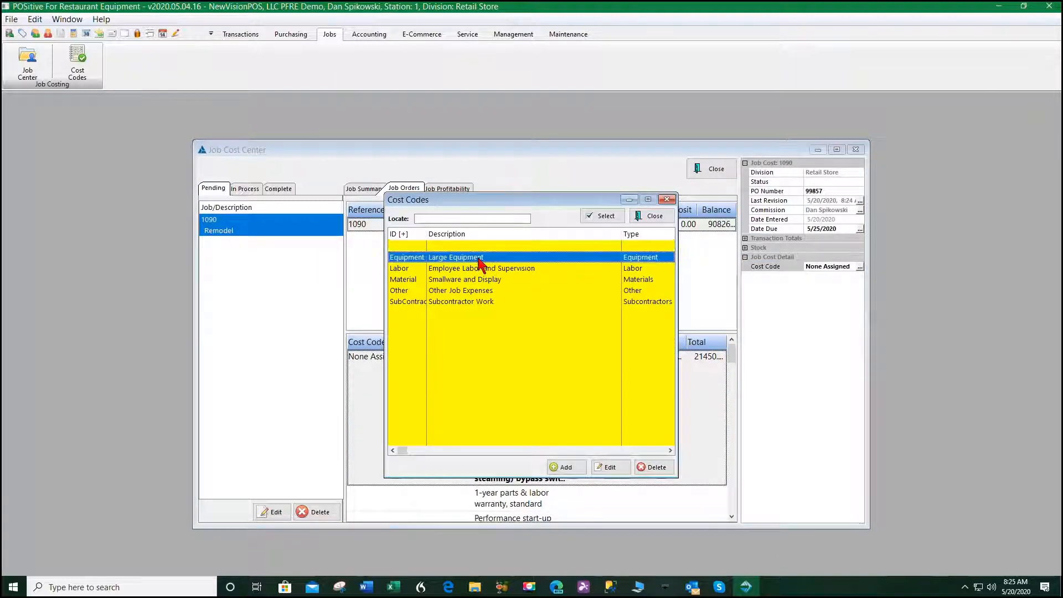
pyautogui.click(594, 217)
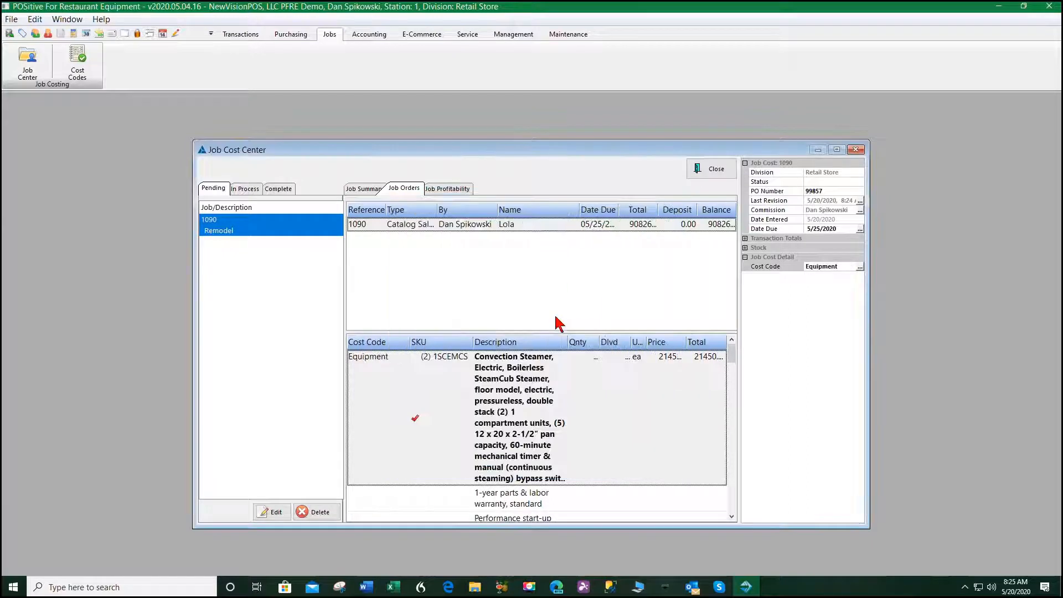
pyautogui.scroll(-5, 570, 393)
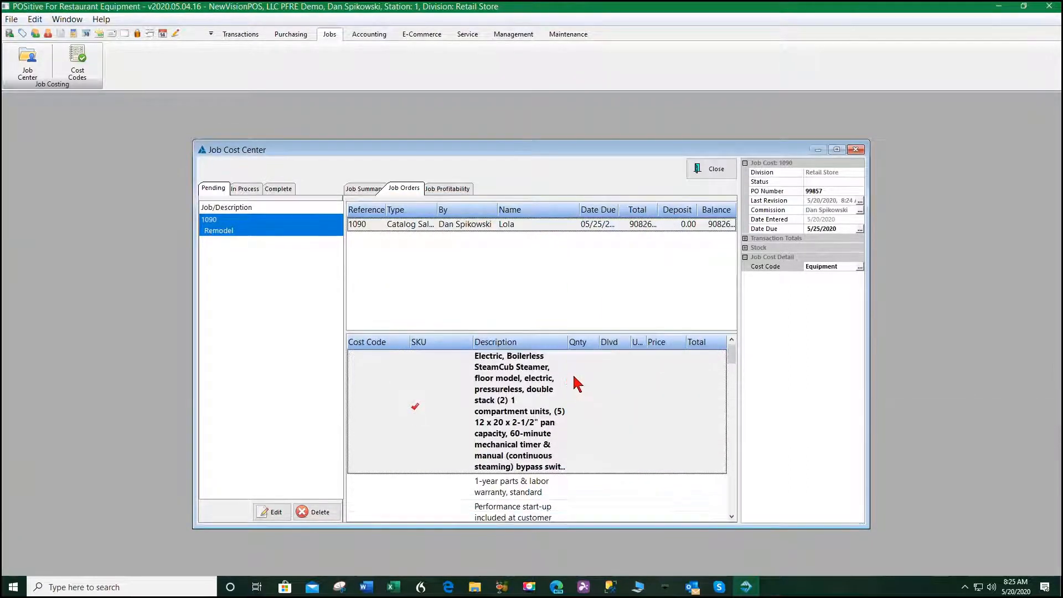
# Step: Assign the Equipment cost code to the PP25 perforated steam table pan line in the job order
pyautogui.scroll(-6, 584, 417)
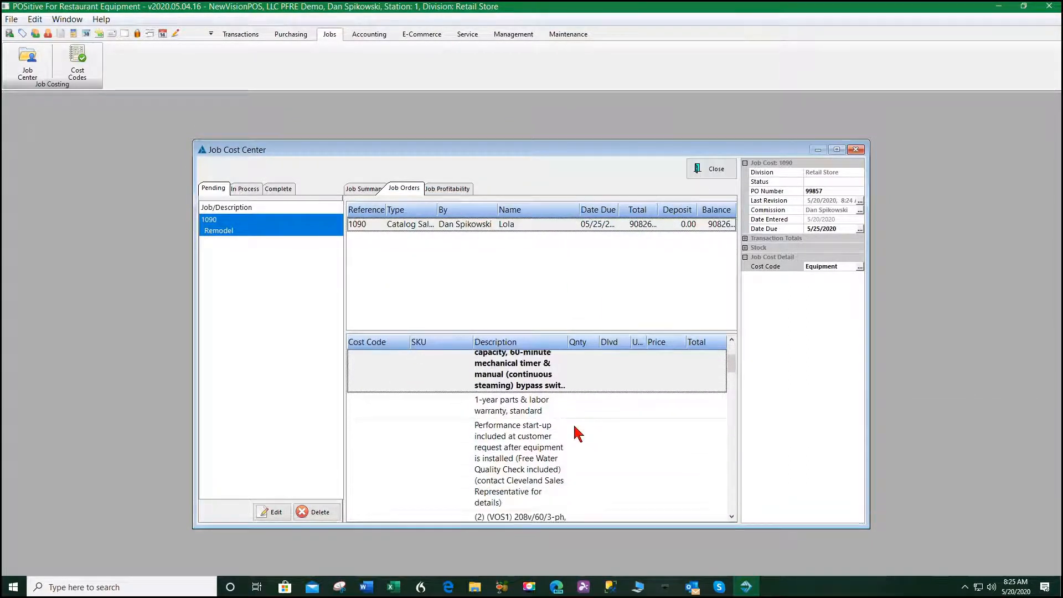
pyautogui.scroll(-3, 576, 454)
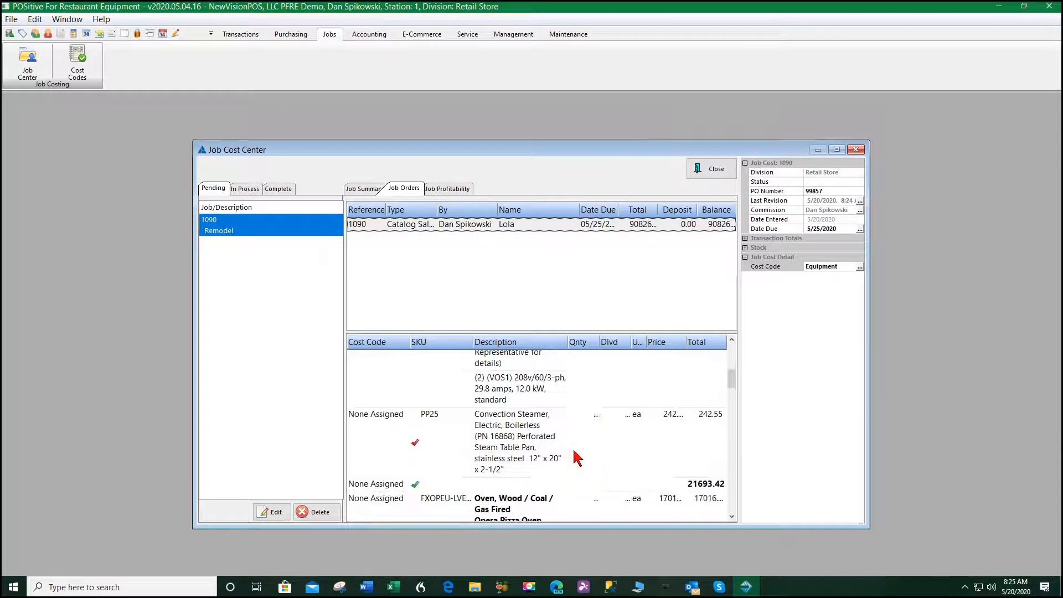
pyautogui.click(515, 427)
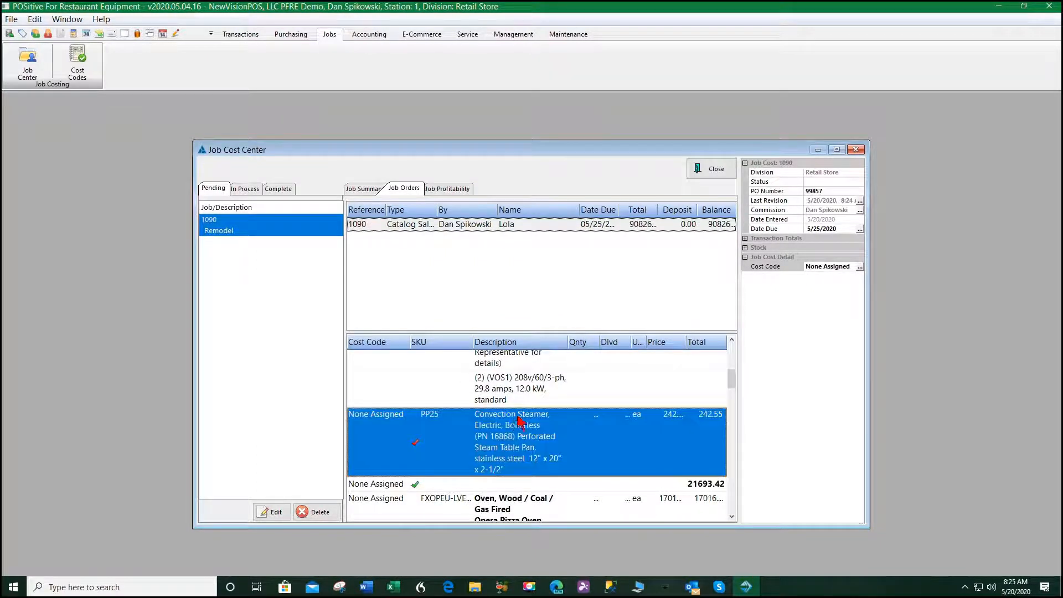
pyautogui.click(860, 266)
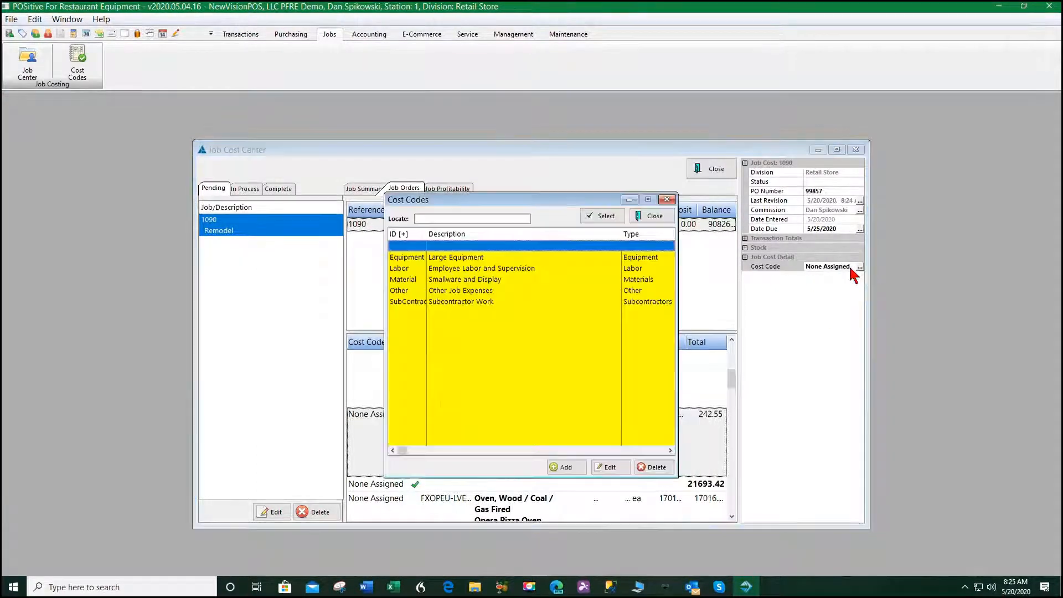
pyautogui.click(476, 258)
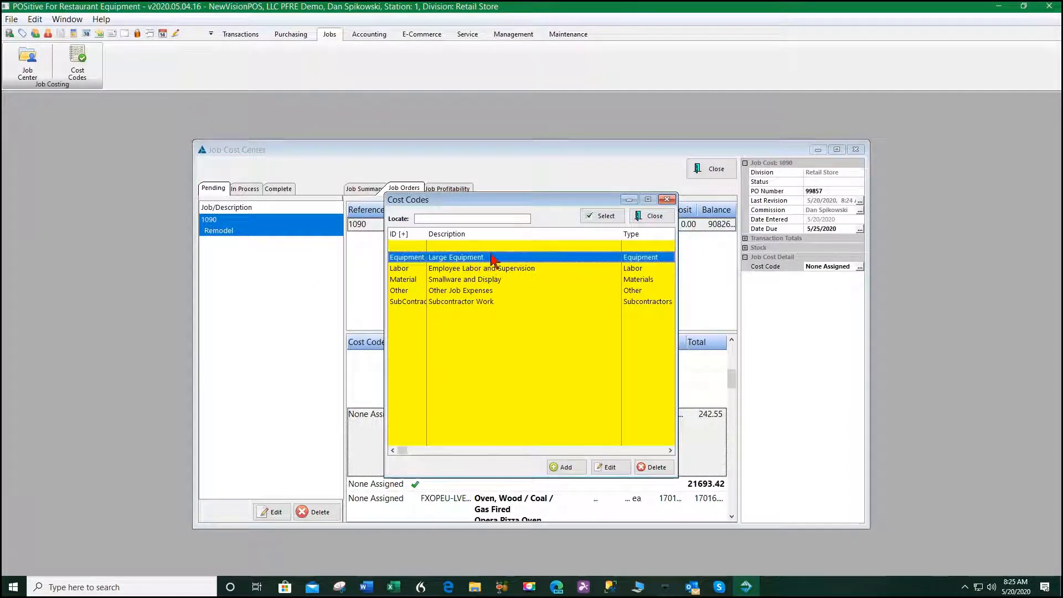
pyautogui.click(604, 216)
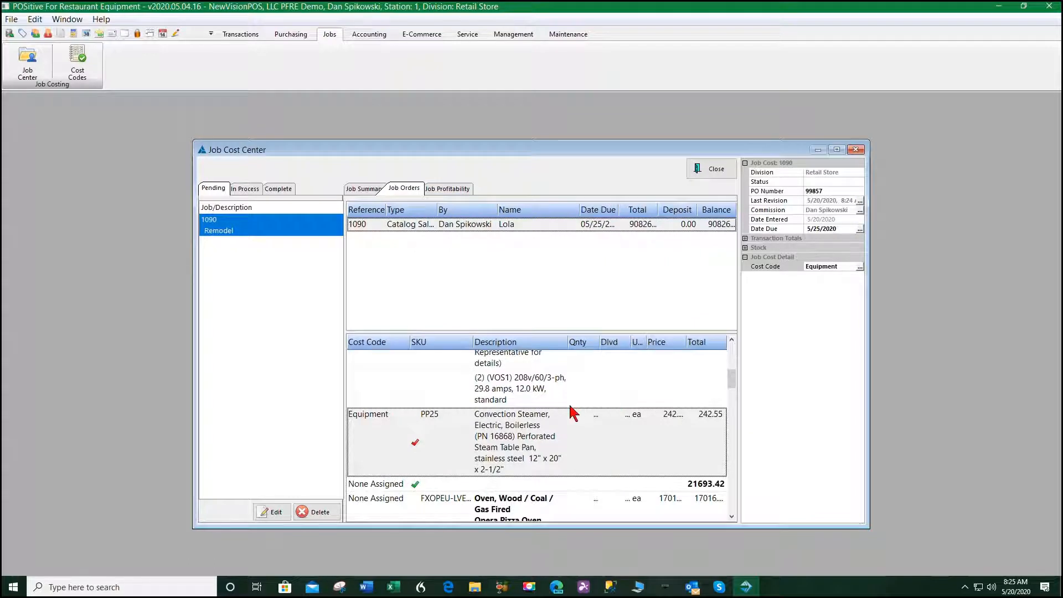
# Step: Assign the Equipment cost code to the Opera Pizza Oven line in the job order
pyautogui.scroll(-5, 572, 408)
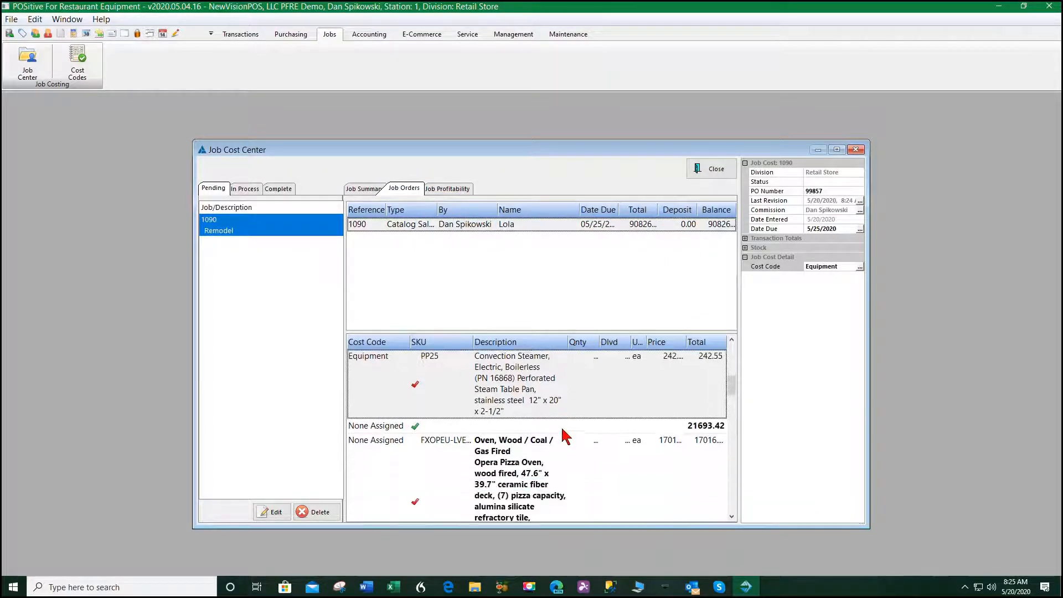
pyautogui.click(512, 416)
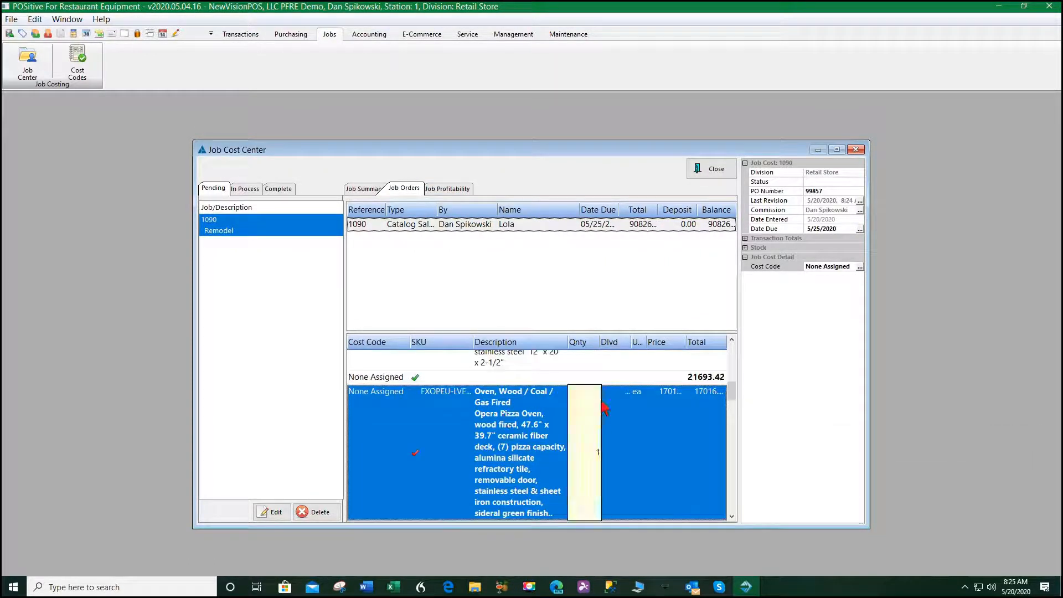
pyautogui.click(860, 267)
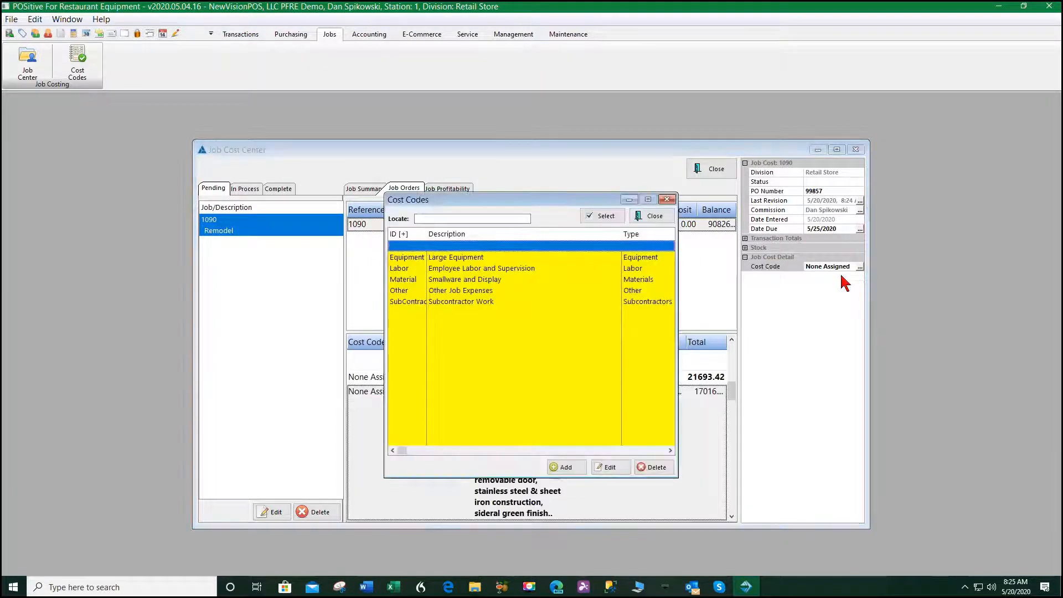
pyautogui.click(410, 258)
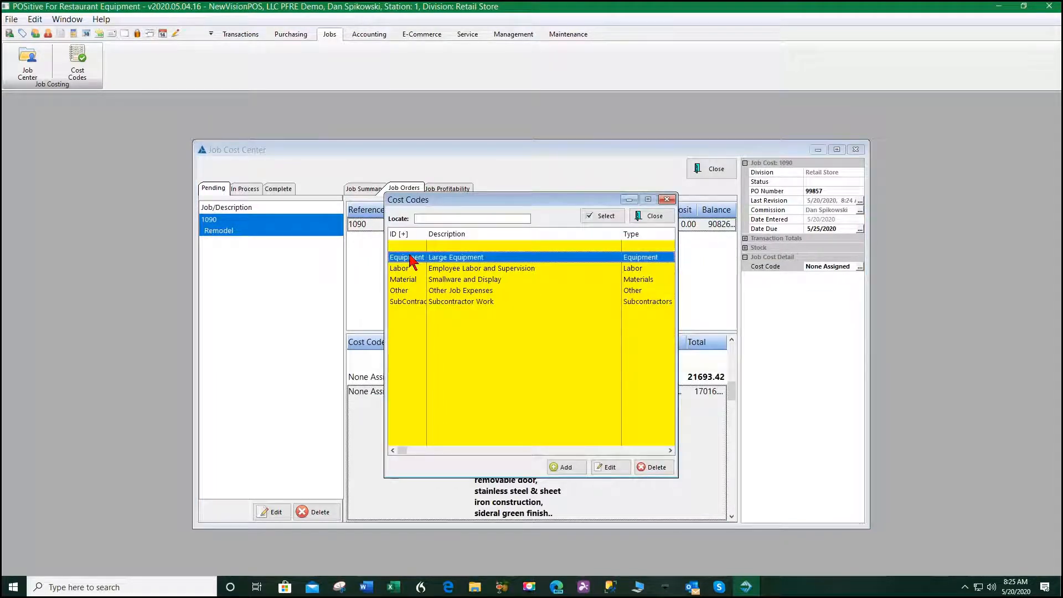
pyautogui.click(601, 216)
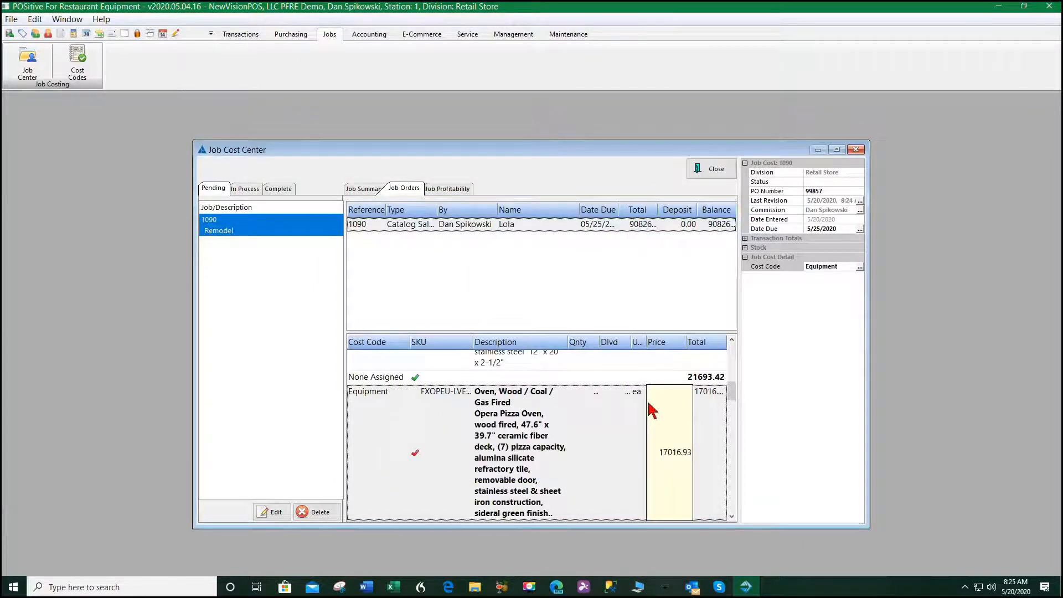
# Step: Assign the Equipment cost code to the Casadio Uncici espresso machine line in the job order
pyautogui.scroll(-1, 575, 446)
pyautogui.scroll(-3, 575, 446)
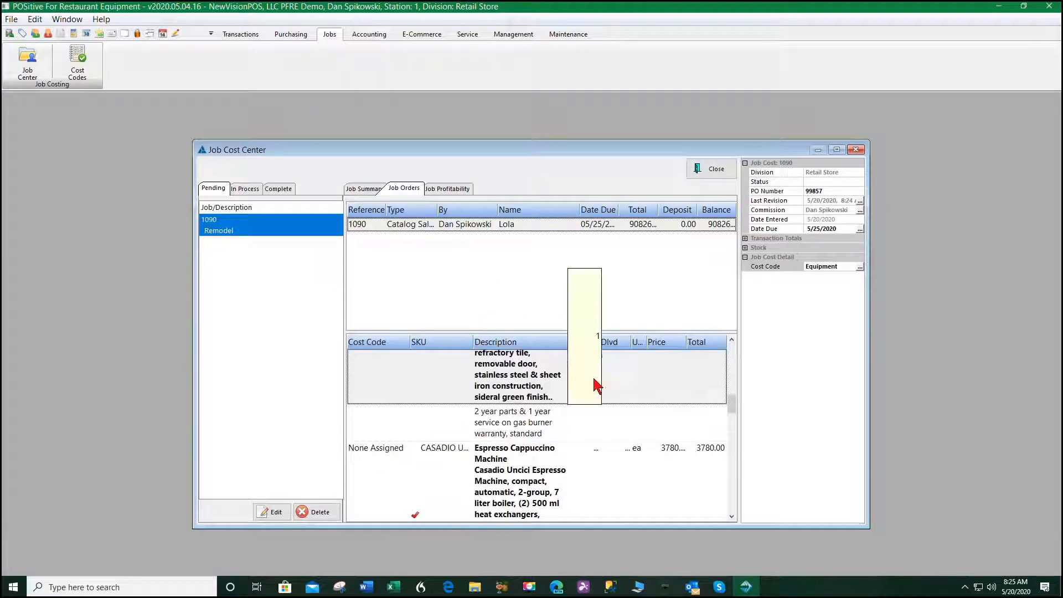
pyautogui.scroll(-1, 596, 375)
pyautogui.scroll(-1, 597, 375)
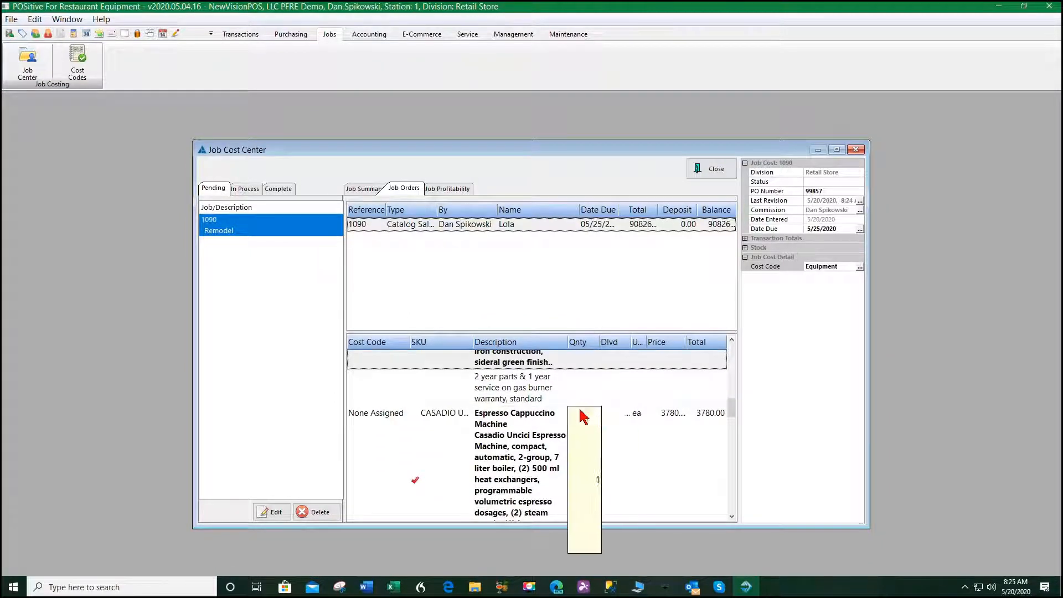
pyautogui.click(398, 422)
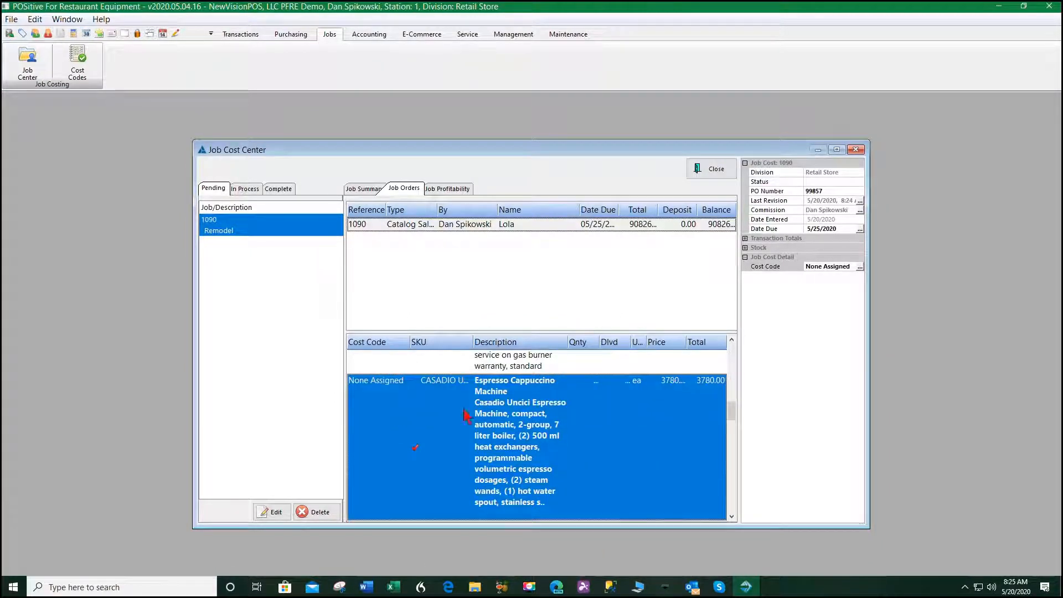
pyautogui.click(859, 267)
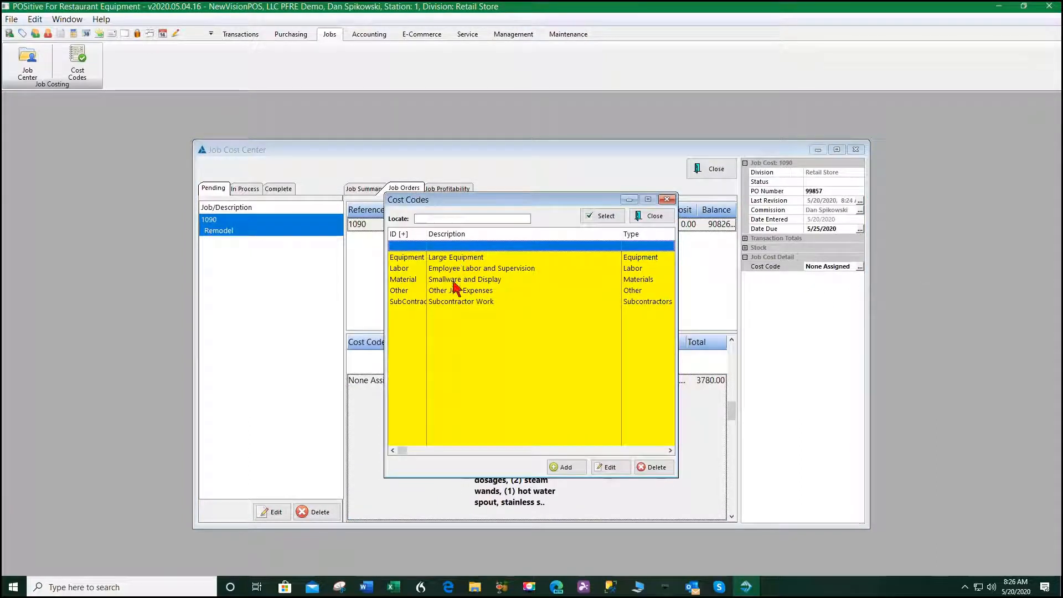
pyautogui.click(459, 260)
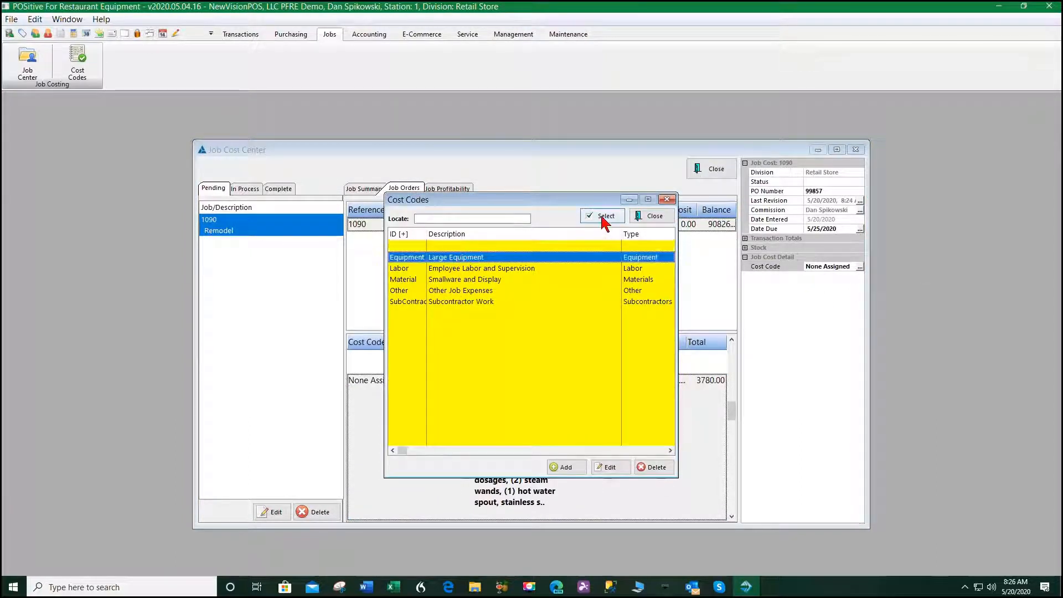
pyautogui.click(601, 215)
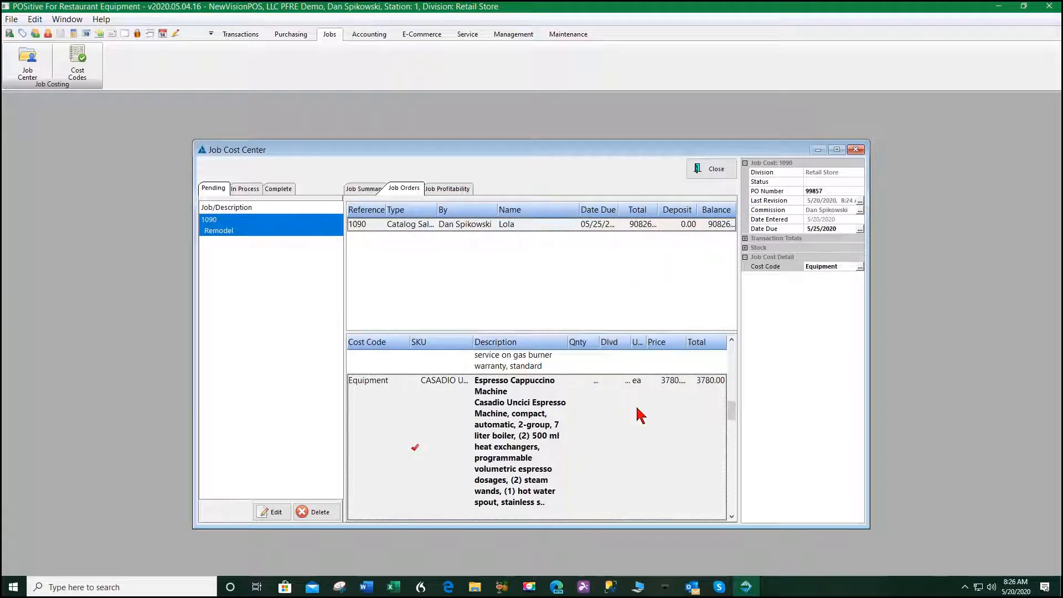
# Step: Open the list of available cost codes for the Faema X30 AS espresso machine line
pyautogui.scroll(-3, 628, 424)
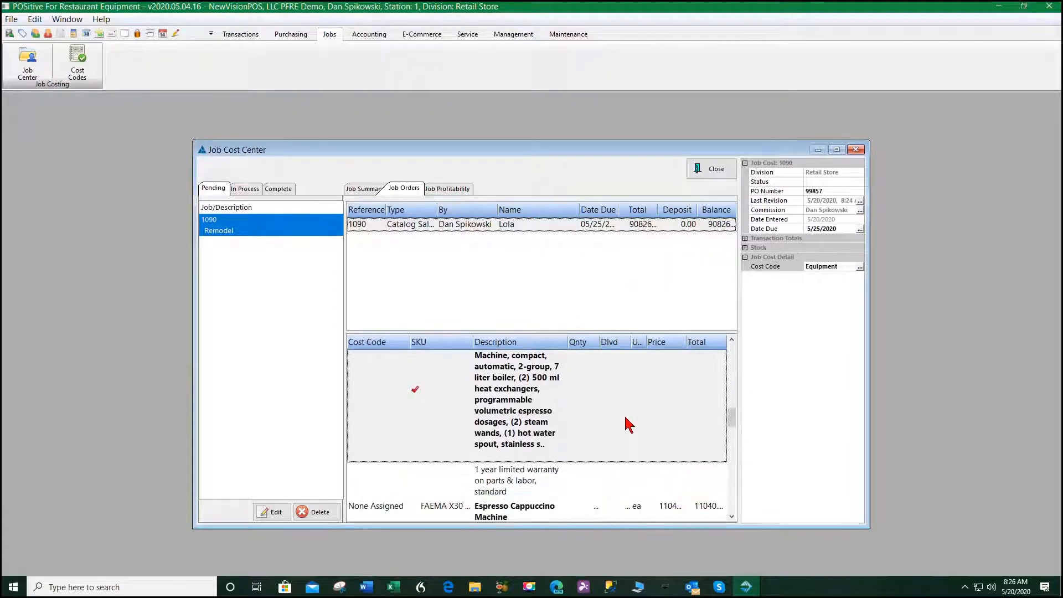
pyautogui.scroll(-4, 623, 422)
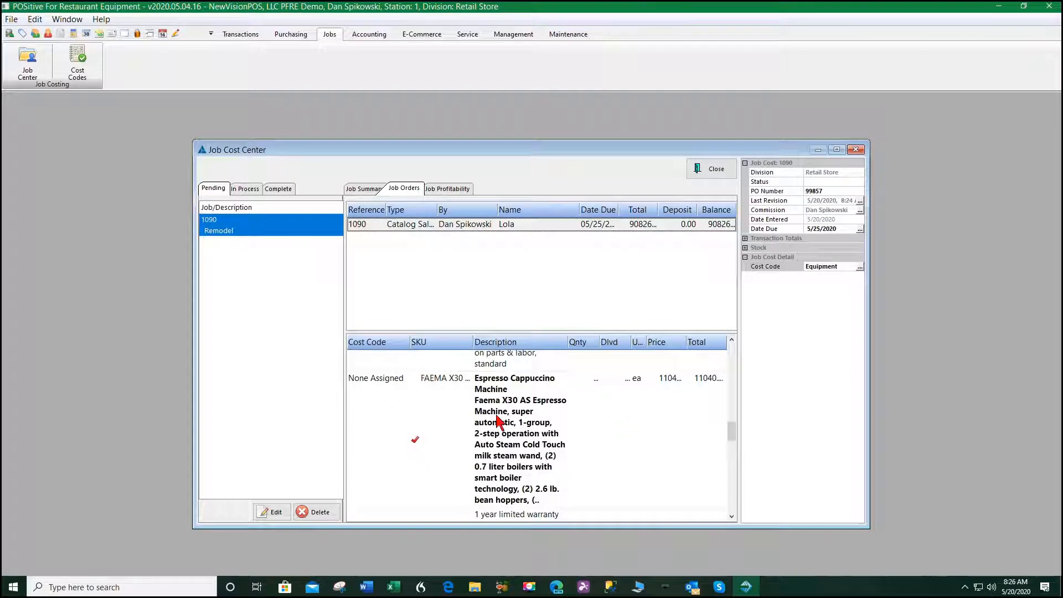
pyautogui.click(603, 395)
pyautogui.click(523, 385)
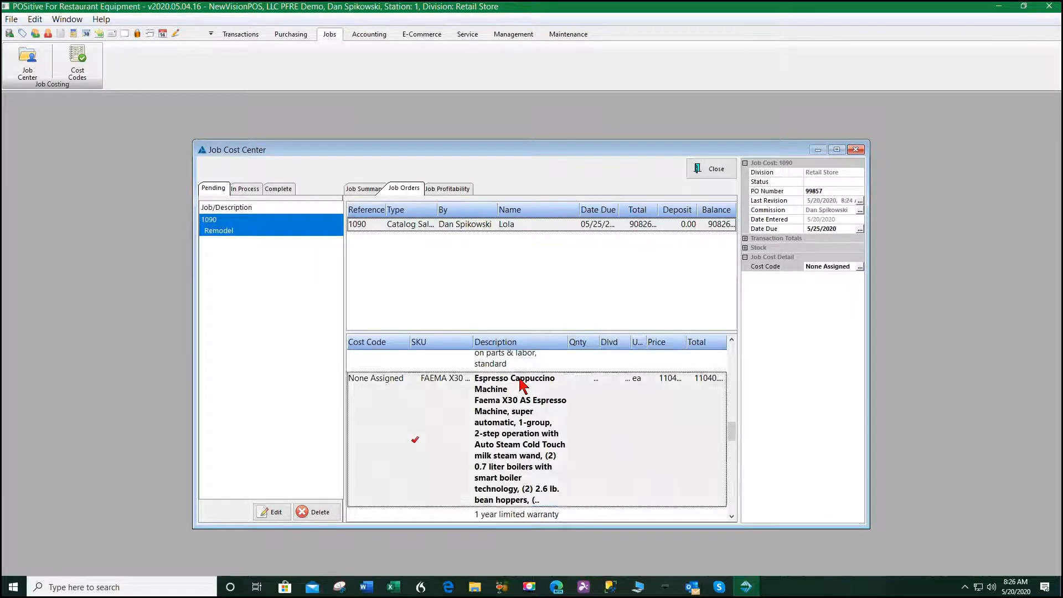
pyautogui.click(859, 267)
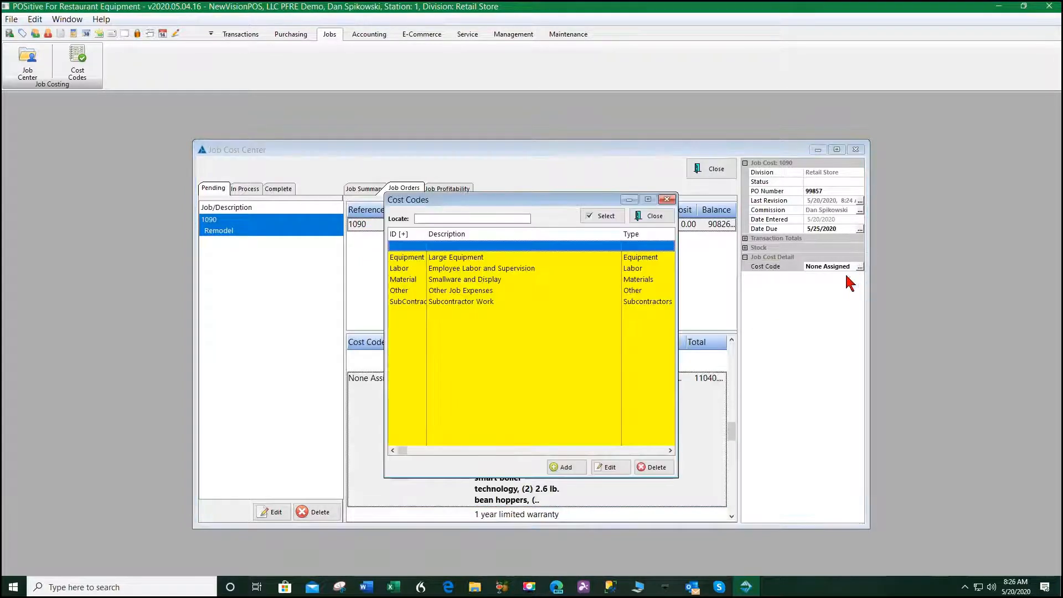
pyautogui.click(476, 281)
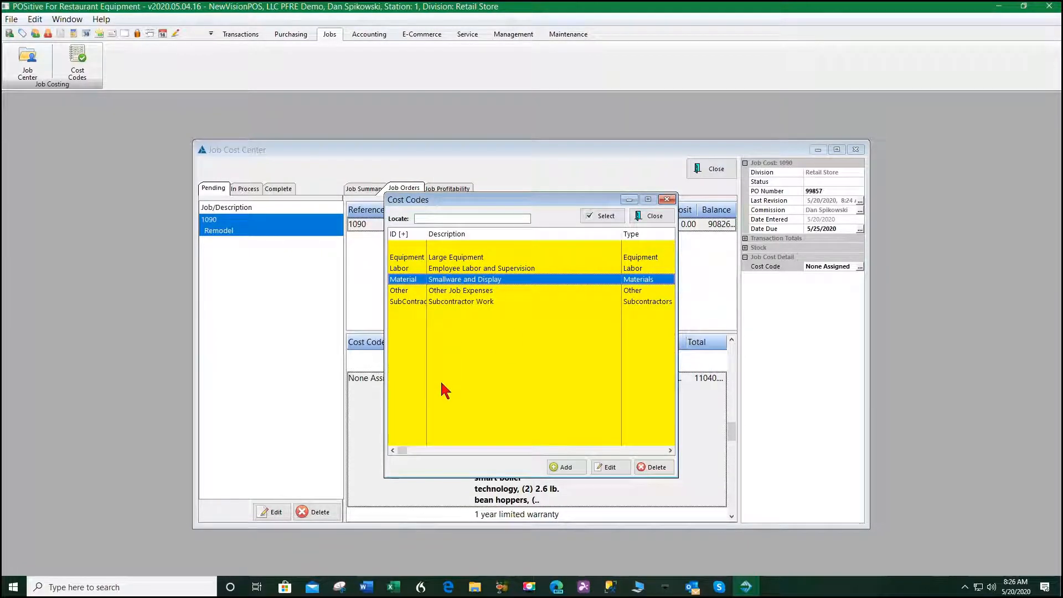
# Step: Create the cost code Equipsml, described as Small Equipment with type Equipment, and assign it to the Faema X30 AS espresso machine line
pyautogui.click(565, 467)
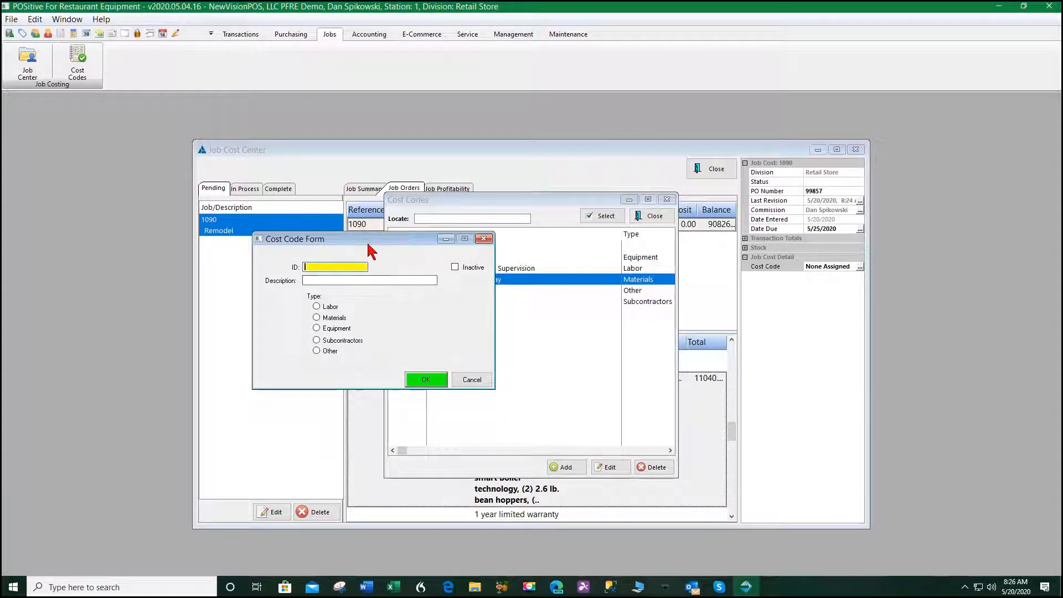
pyautogui.moveTo(363, 239); pyautogui.dragTo(490, 325)
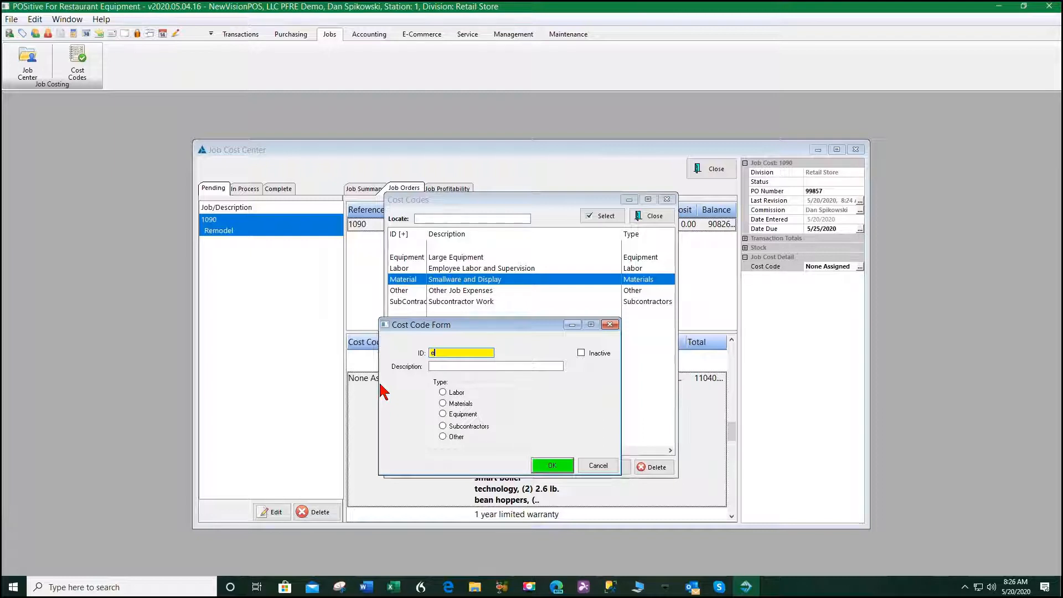
pyautogui.write('q')
pyautogui.write('psml')
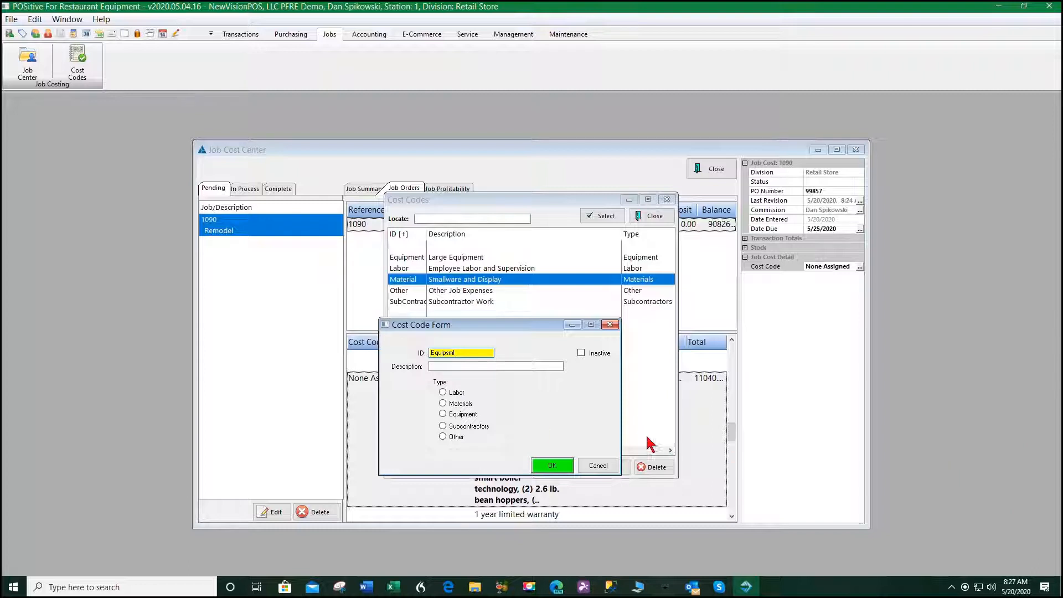
pyautogui.click(444, 414)
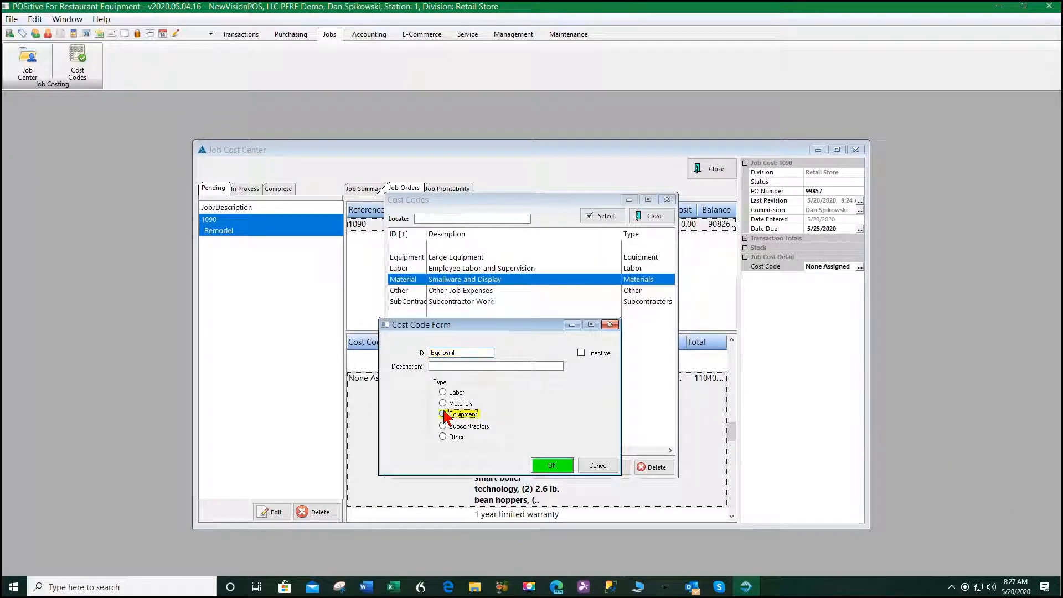
pyautogui.click(446, 366)
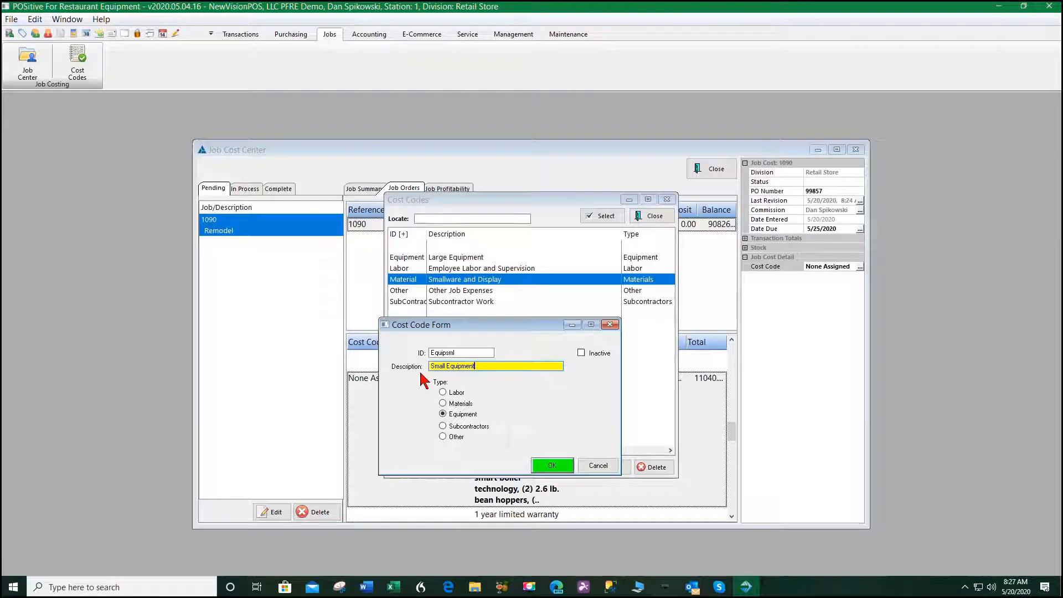
pyautogui.click(553, 465)
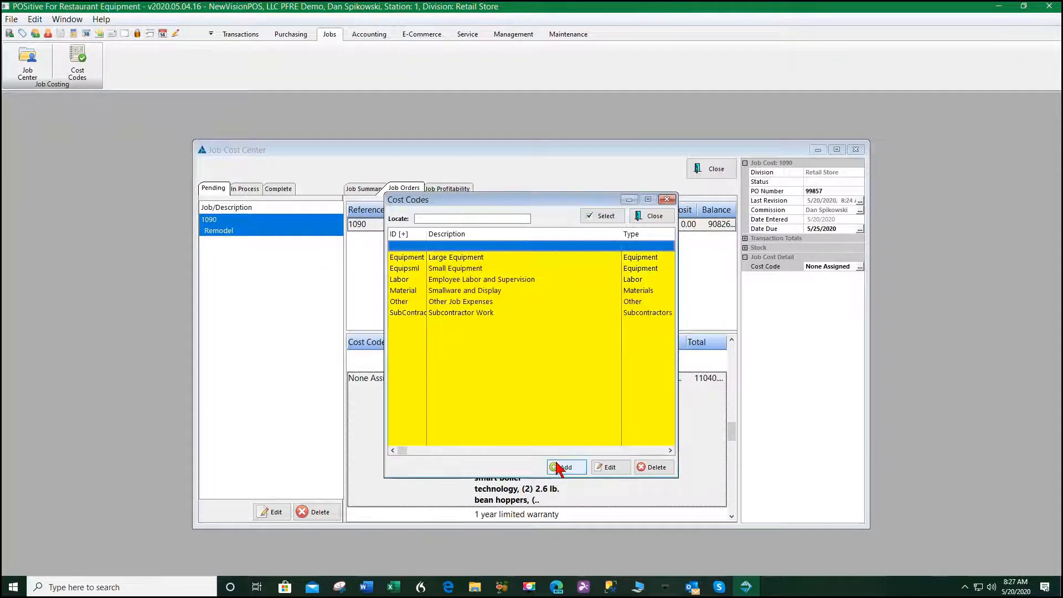
pyautogui.click(437, 269)
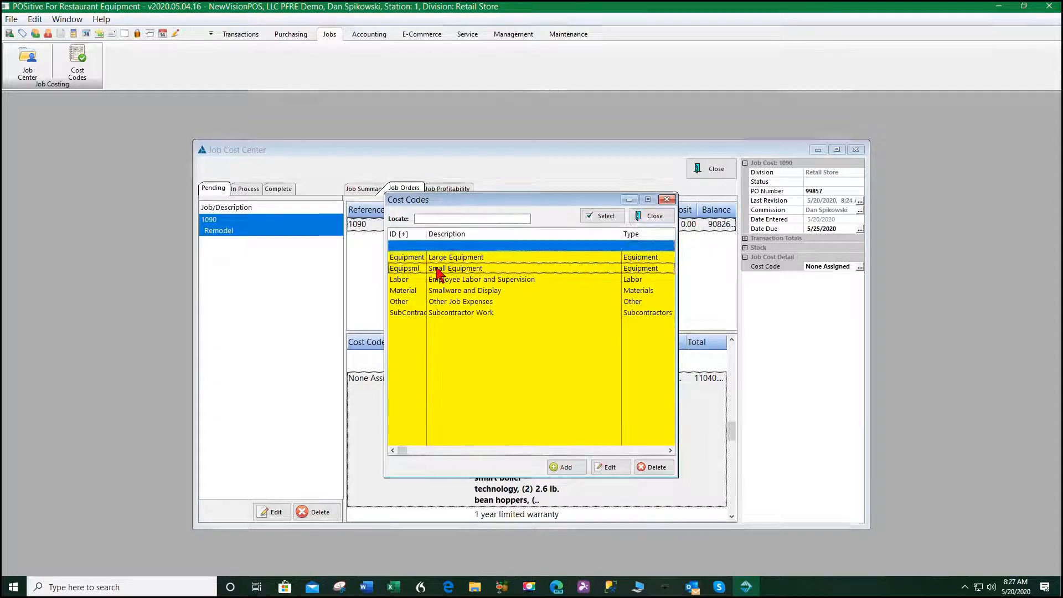
pyautogui.click(602, 216)
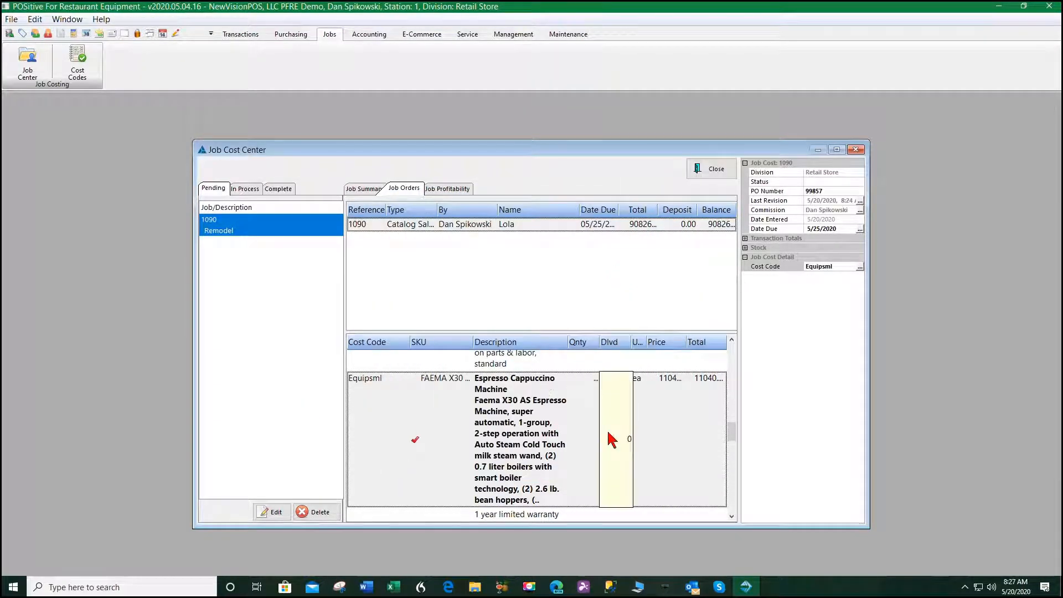
# Step: Assign the Equipment cost code to the Freezer Merchandiser line in the job order
pyautogui.scroll(-3, 641, 441)
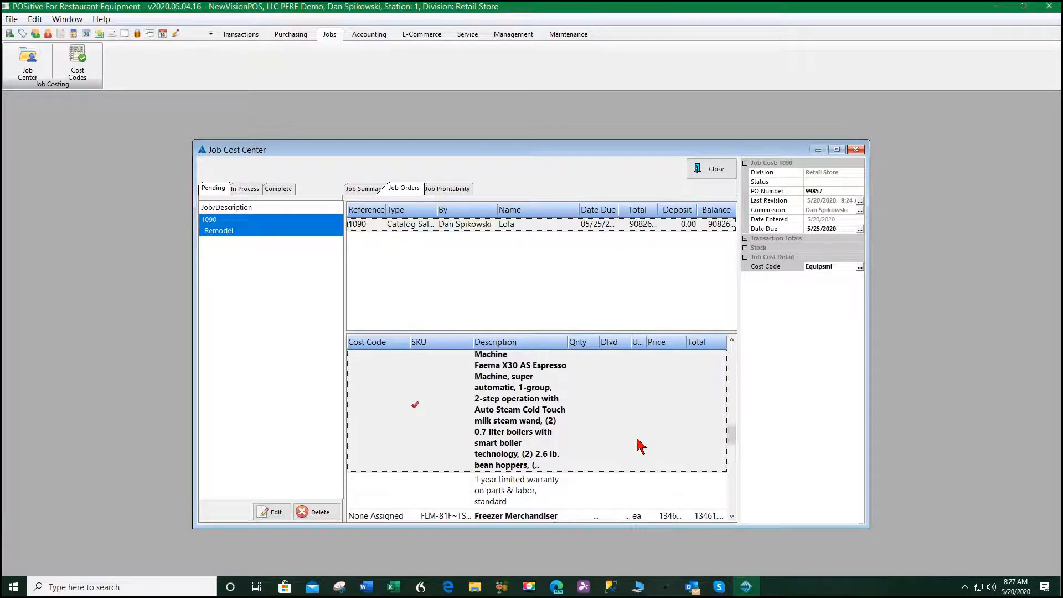
pyautogui.scroll(-1, 596, 492)
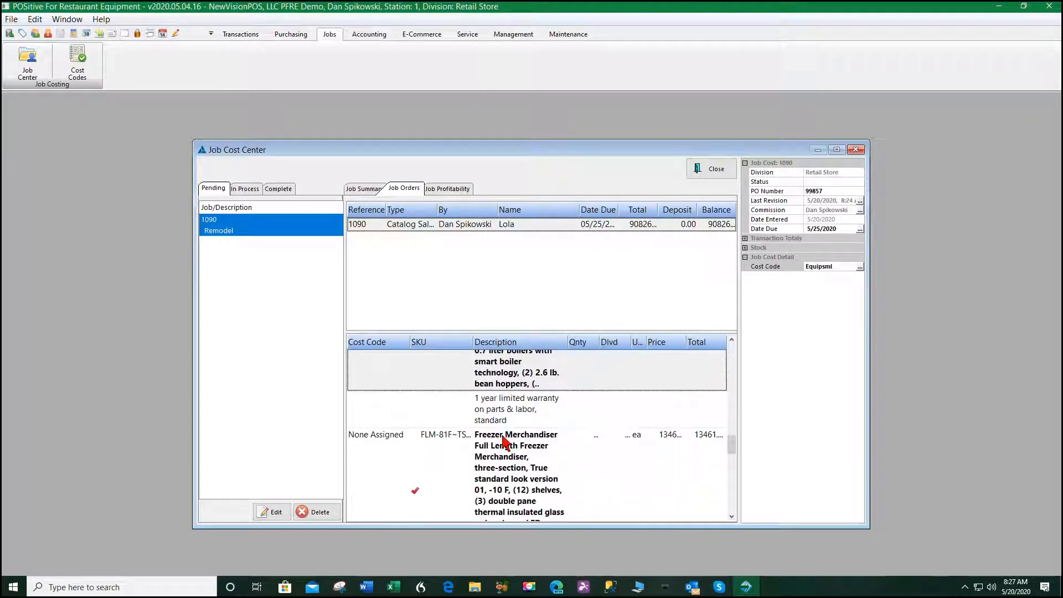
pyautogui.click(503, 441)
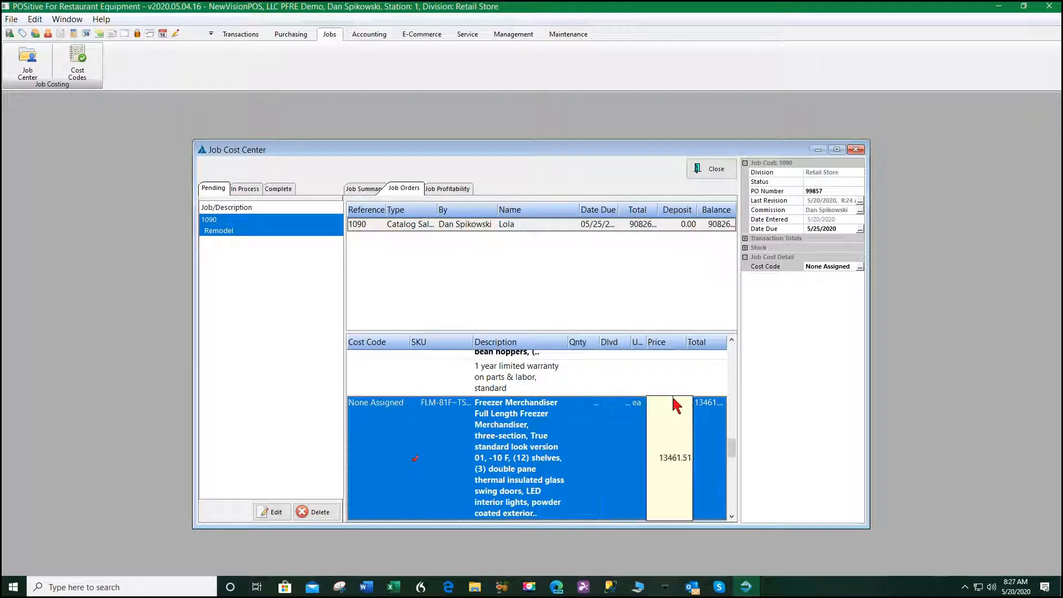
pyautogui.click(860, 266)
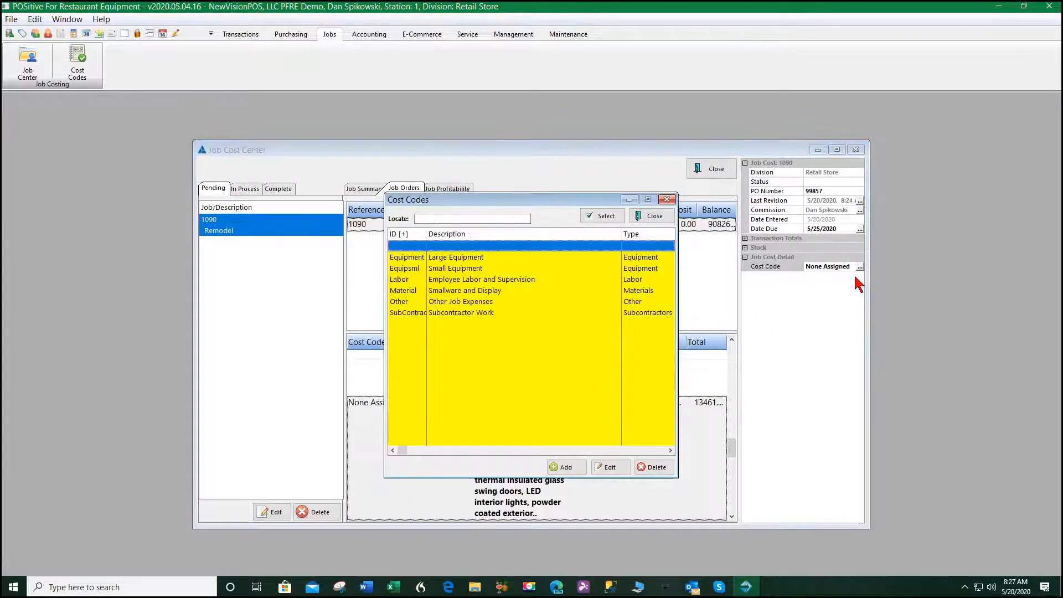
pyautogui.click(451, 258)
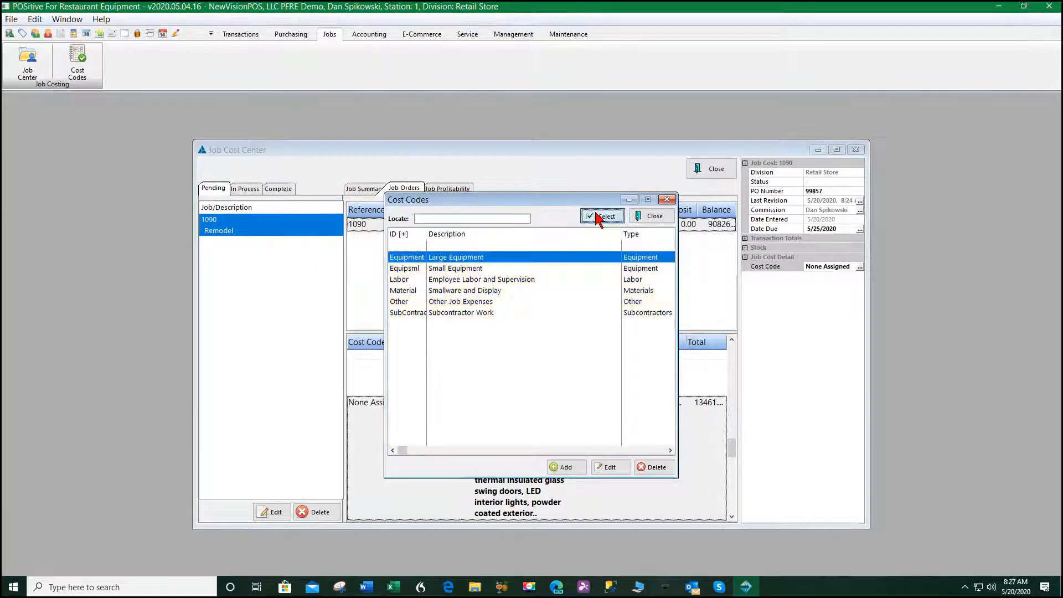
pyautogui.click(602, 216)
# Step: Assign the Equipsml cost code to the Work Table, Cabinet Base Sliding Doors line in the job order
pyautogui.scroll(-1, 592, 443)
pyautogui.scroll(-8, 694, 464)
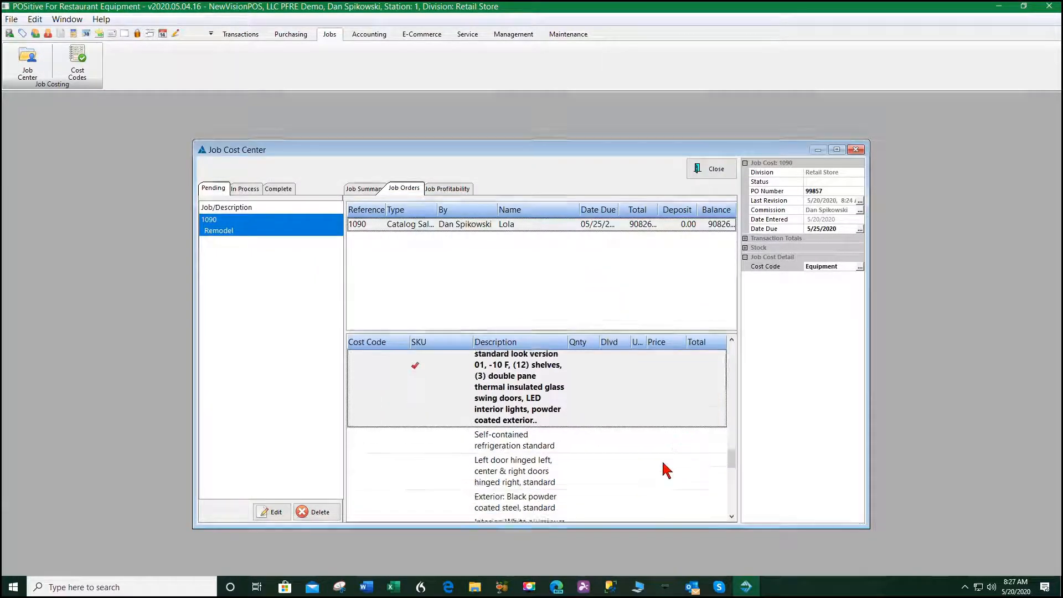
pyautogui.scroll(-2, 614, 453)
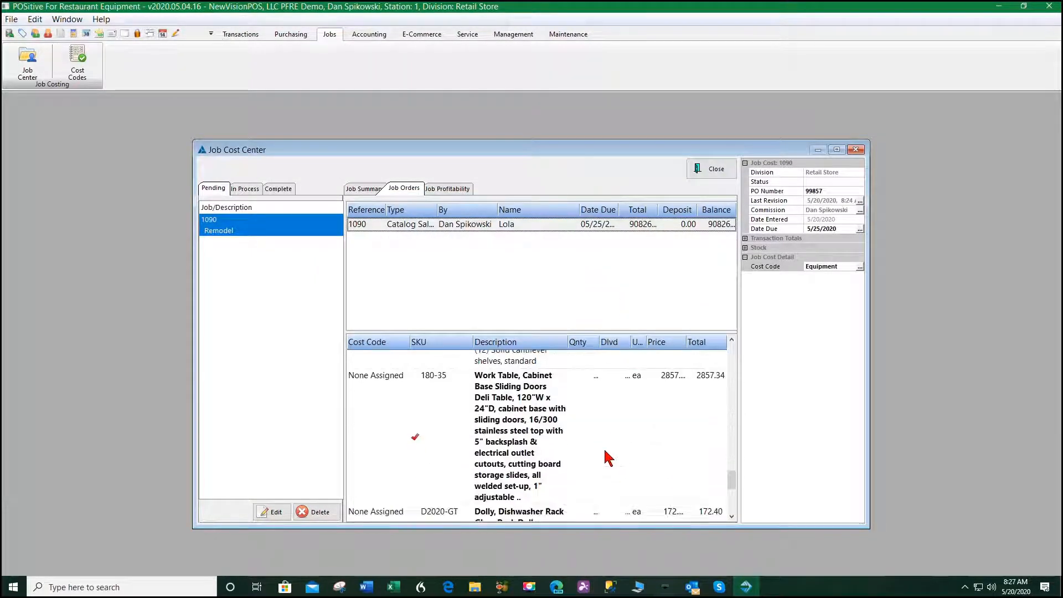
pyautogui.click(510, 386)
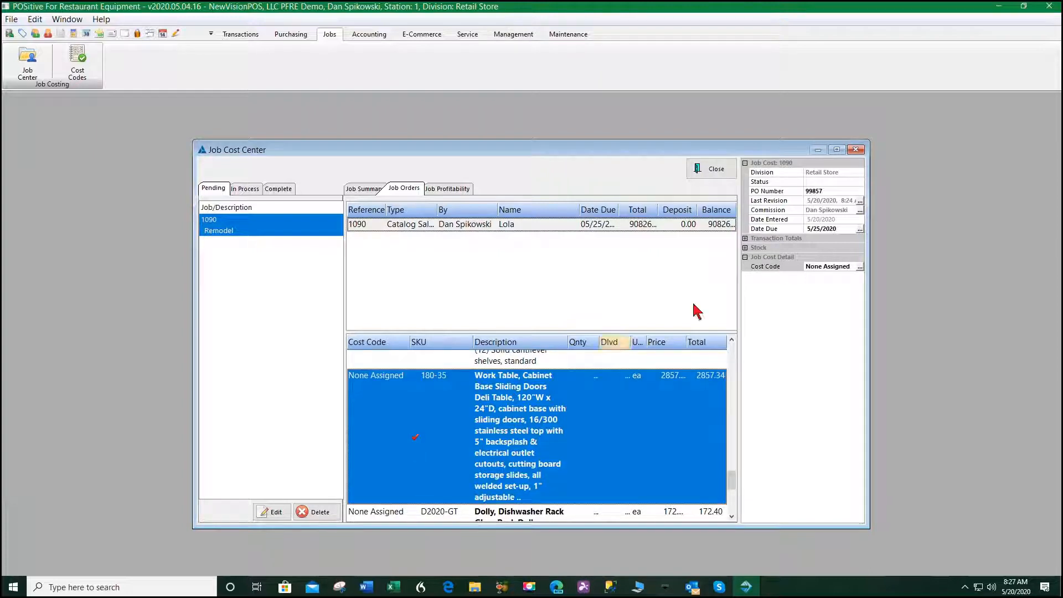
pyautogui.click(859, 267)
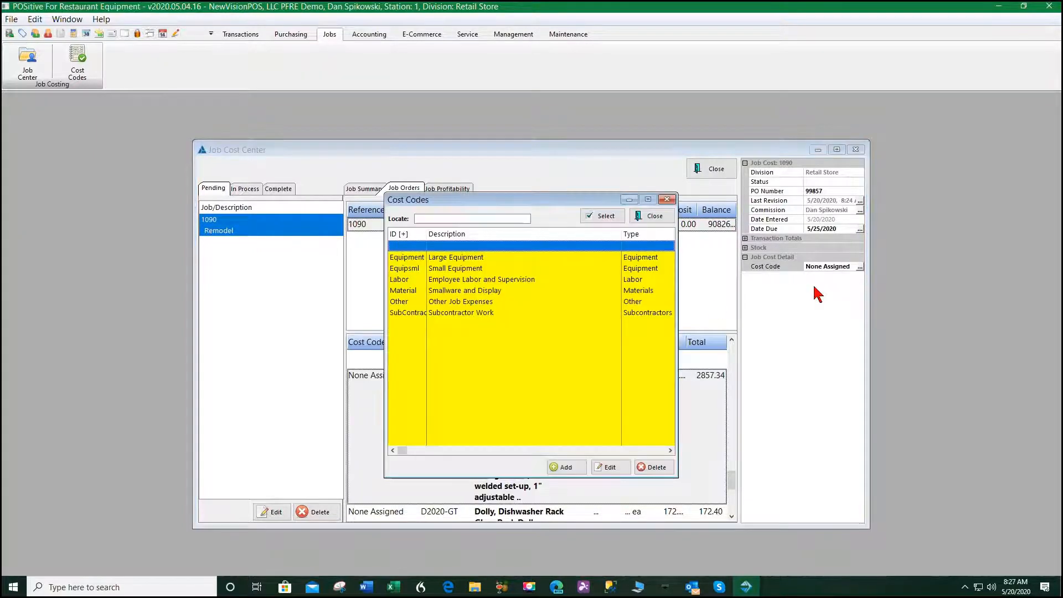
pyautogui.click(461, 270)
pyautogui.click(602, 216)
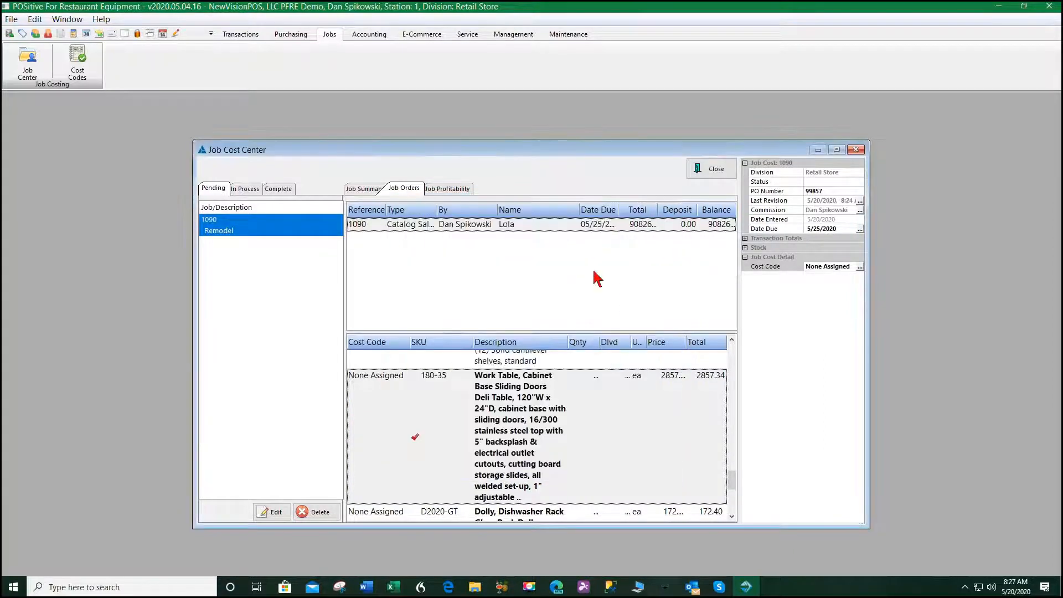
# Step: Assign the Material cost code to the Dishwasher Rack Dolly line in the job order
pyautogui.scroll(-3, 647, 442)
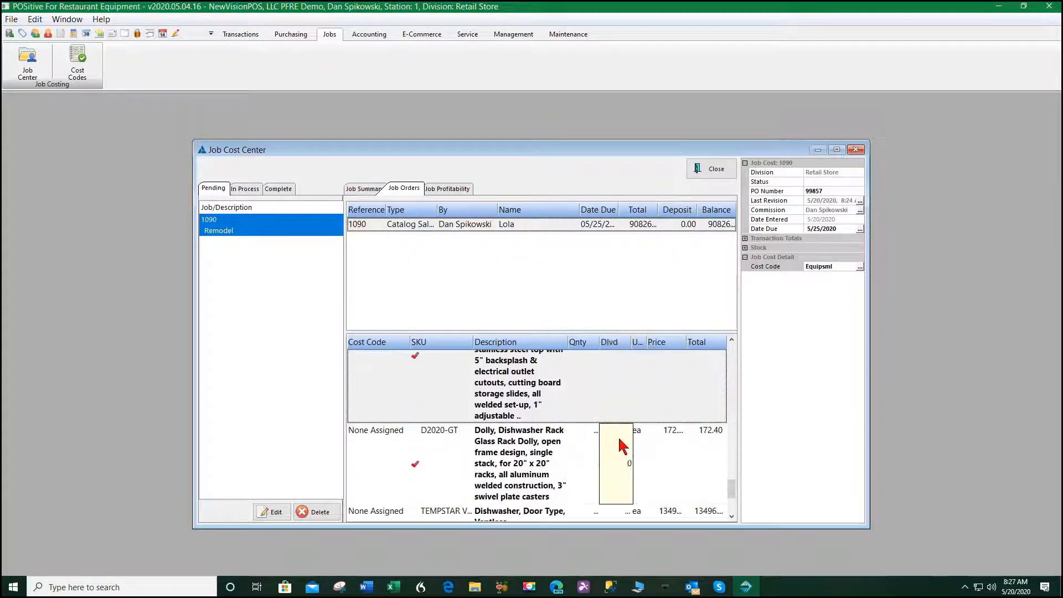
pyautogui.click(502, 394)
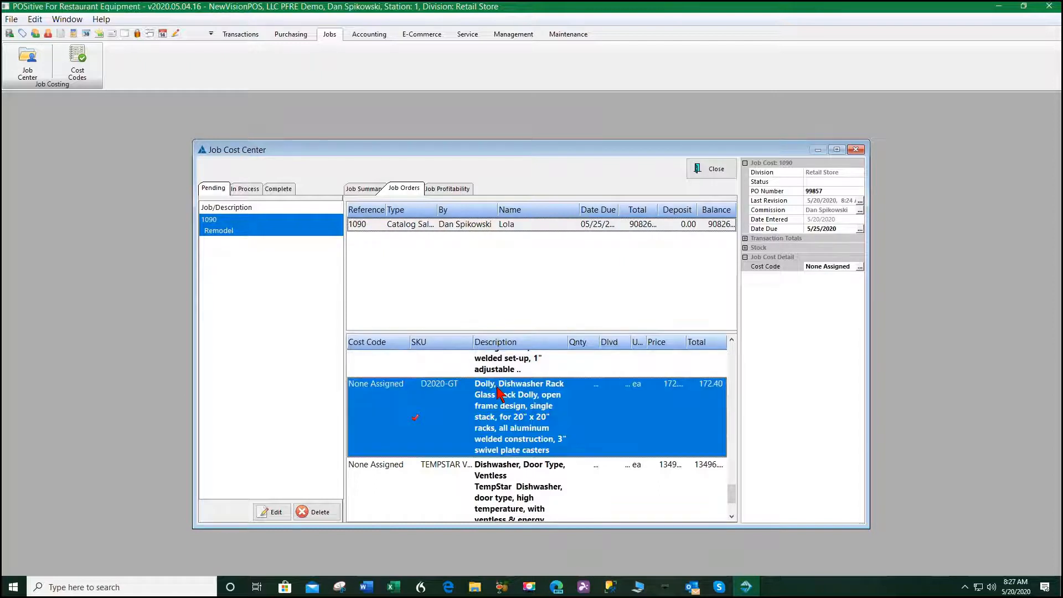
pyautogui.click(859, 266)
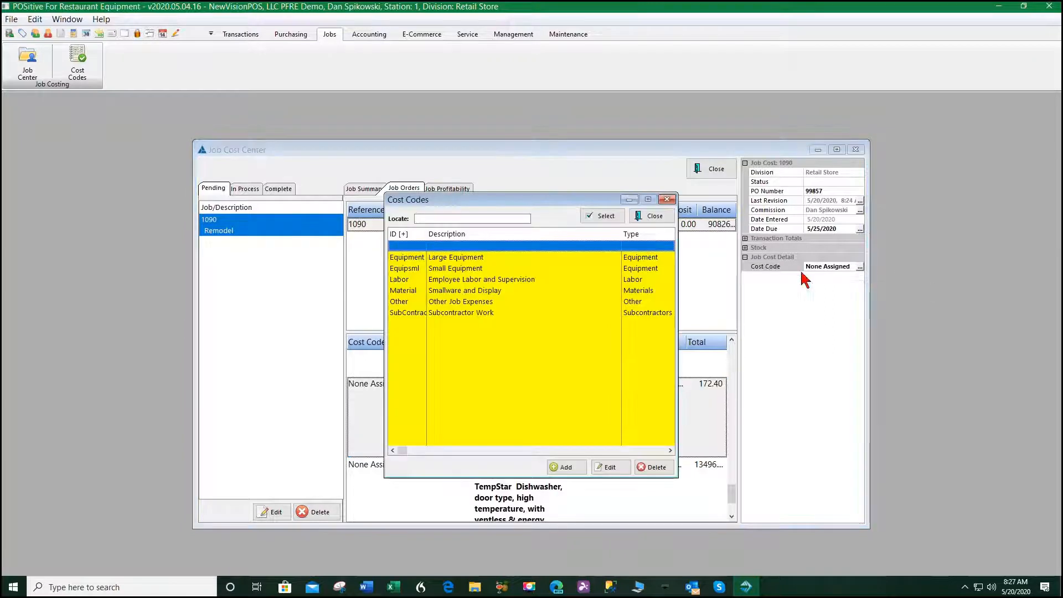
pyautogui.click(449, 291)
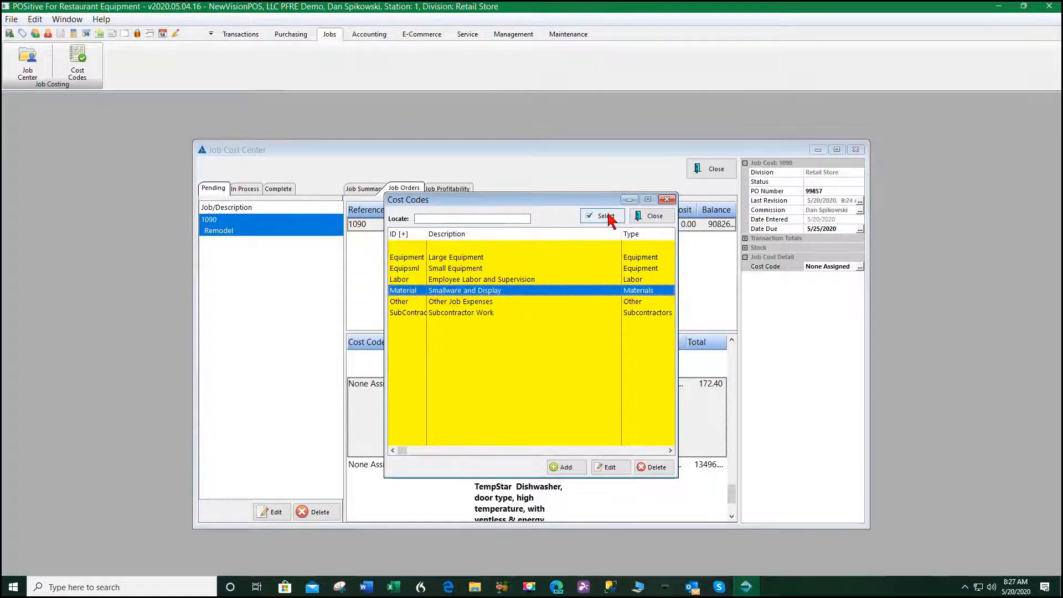
pyautogui.click(582, 213)
# Step: Assign the Equipment cost code to the TempStar door-type ventless dishwasher line in the job order
pyautogui.scroll(-2, 607, 462)
pyautogui.scroll(-2, 608, 463)
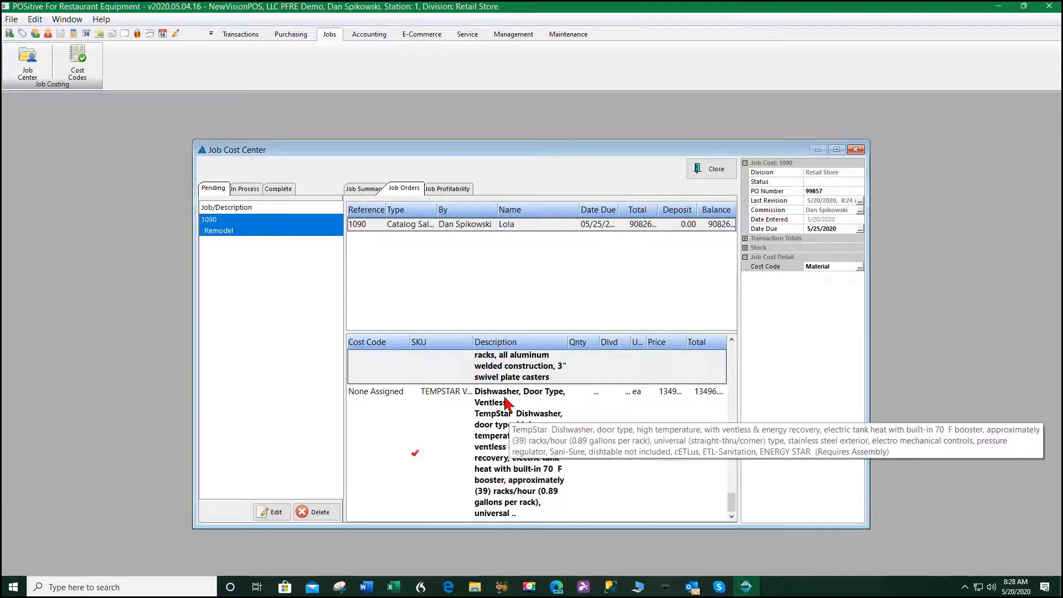
pyautogui.click(507, 406)
pyautogui.click(859, 267)
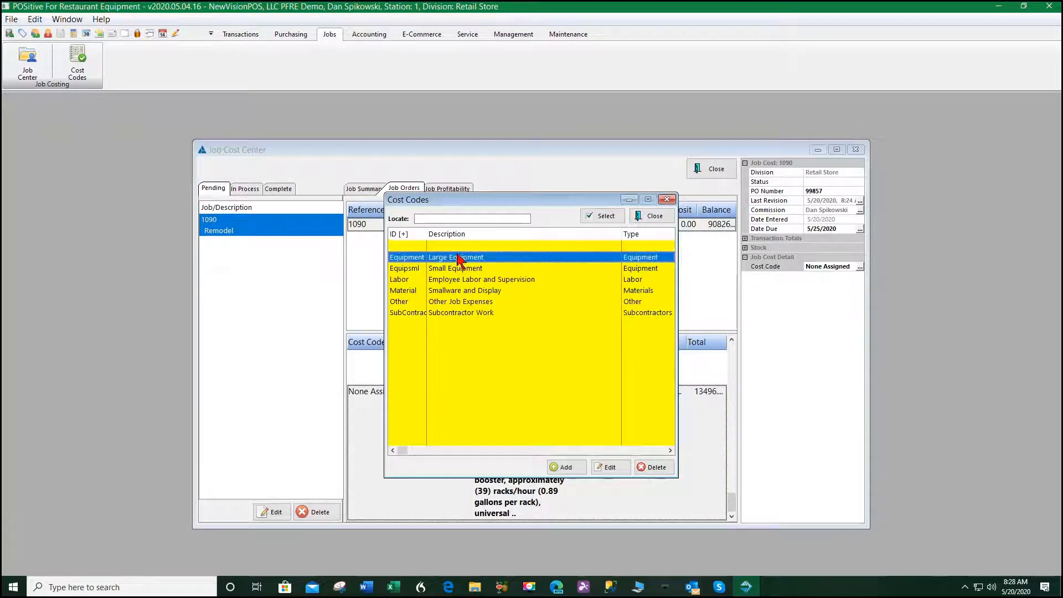
pyautogui.click(464, 258)
pyautogui.click(605, 216)
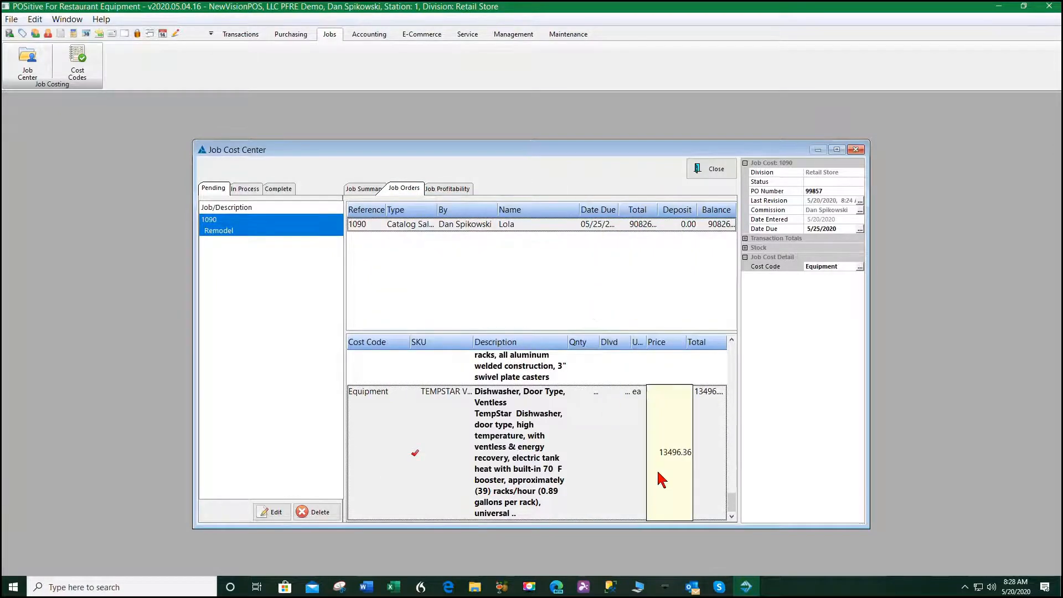